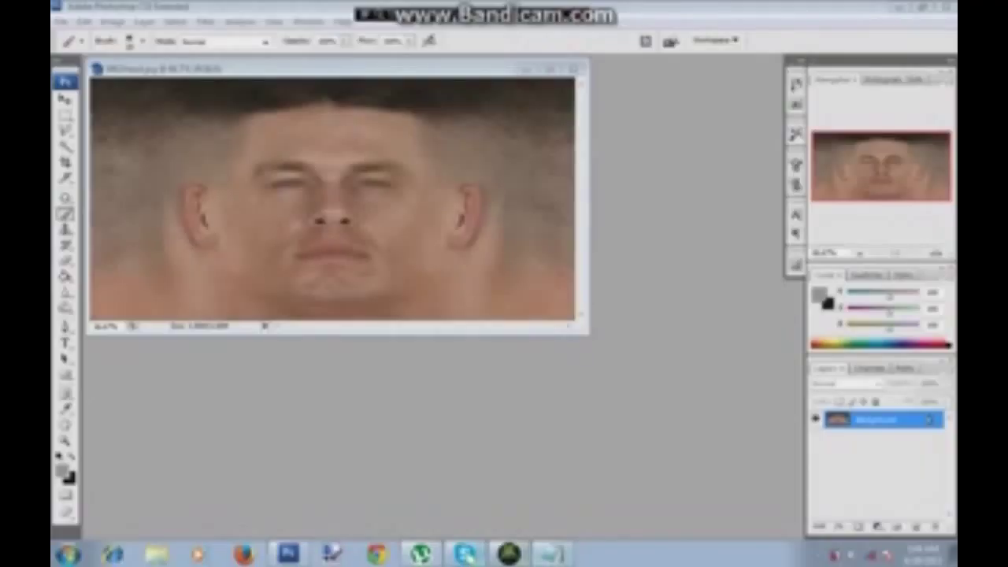
Step: Bring the Notepad tutorial notes in front of the face texture in Photoshop
left_click(551, 554)
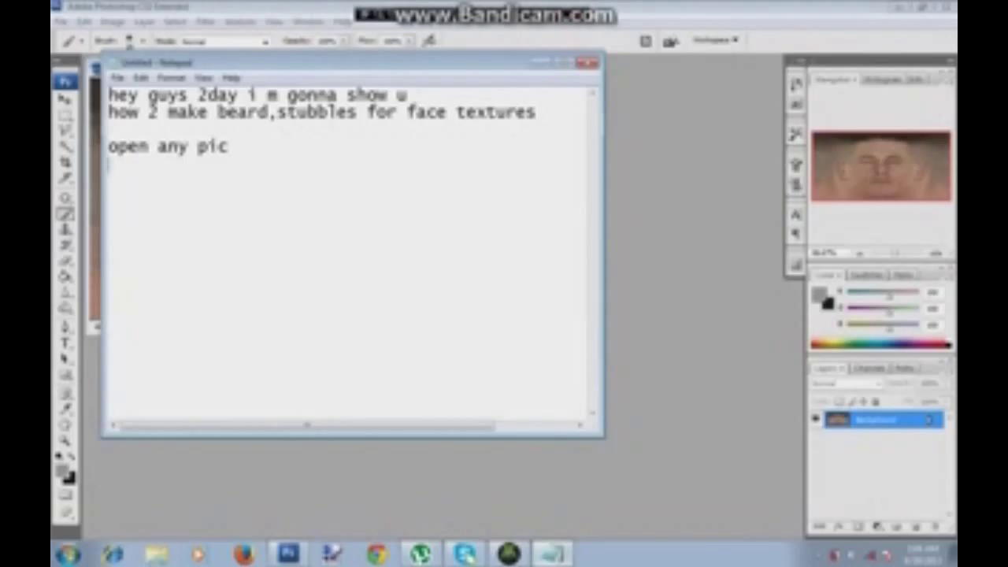
Step: Check the face texture, then add the note 'den choose a light color like silver'
key("alt+Tab")
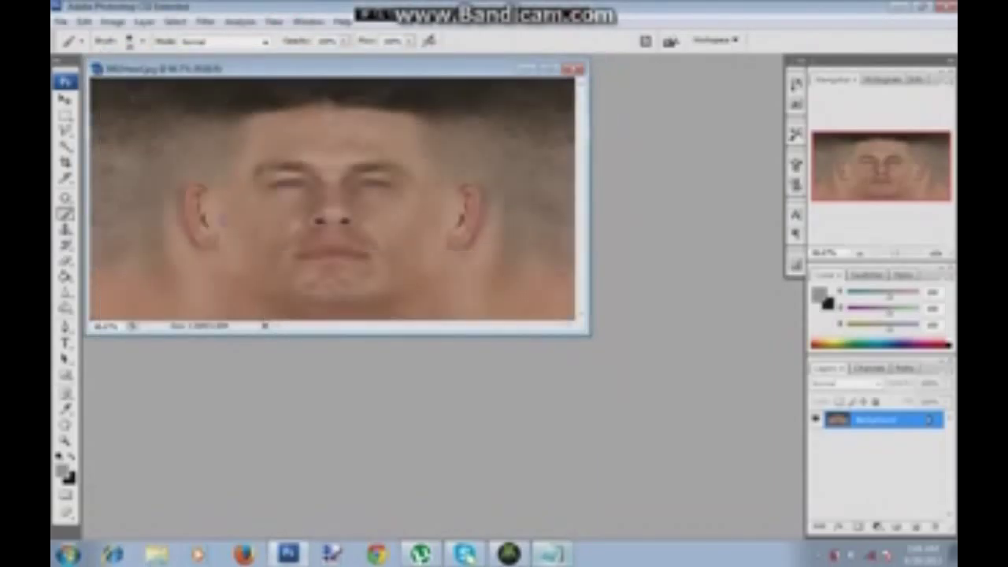
key("alt+Tab")
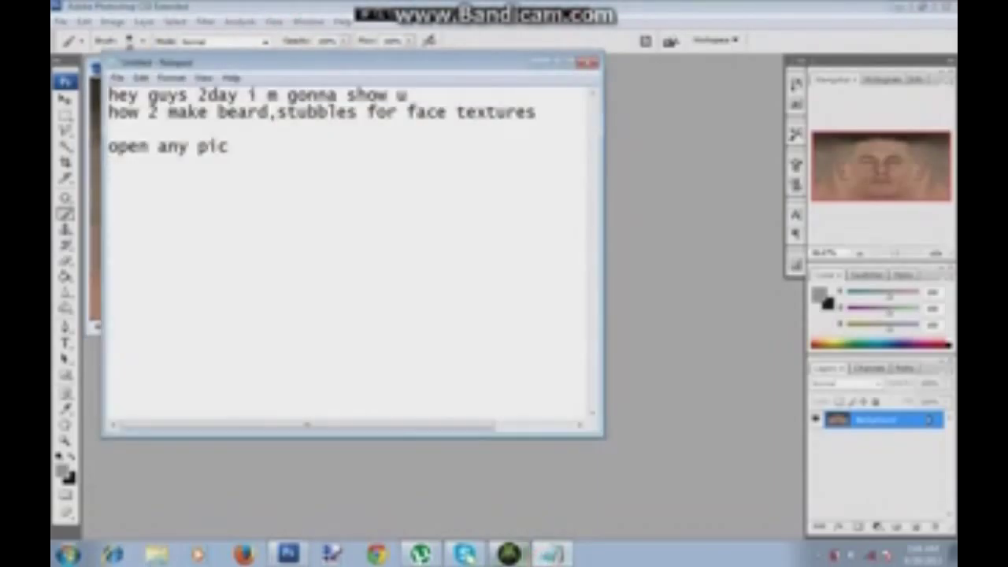
type("den ")
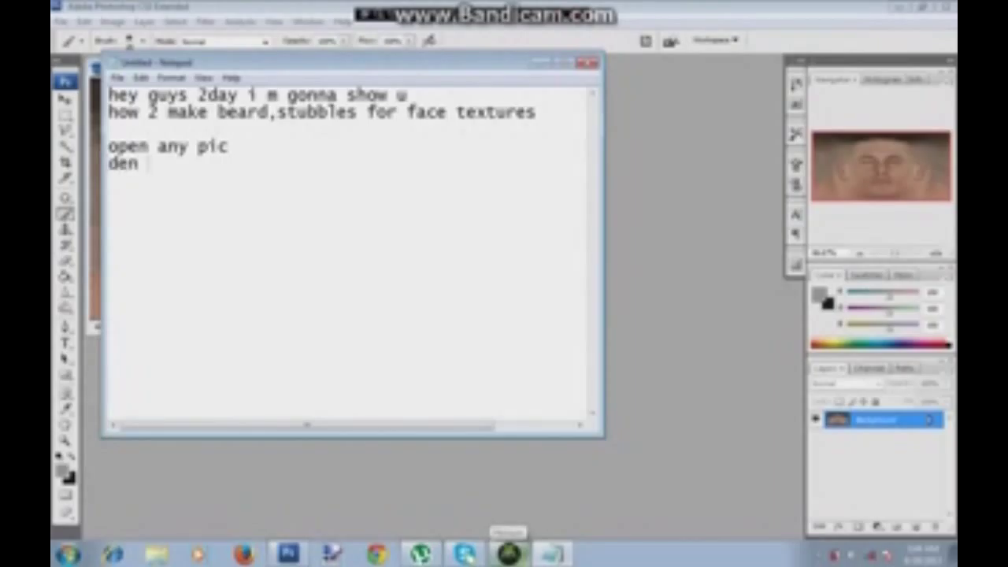
type("choose a light color ")
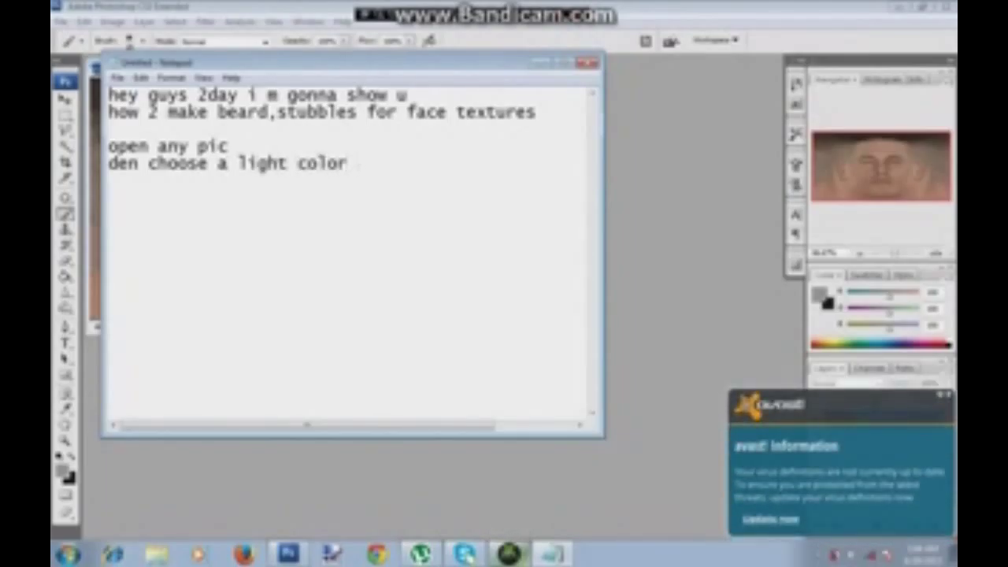
type("like silver")
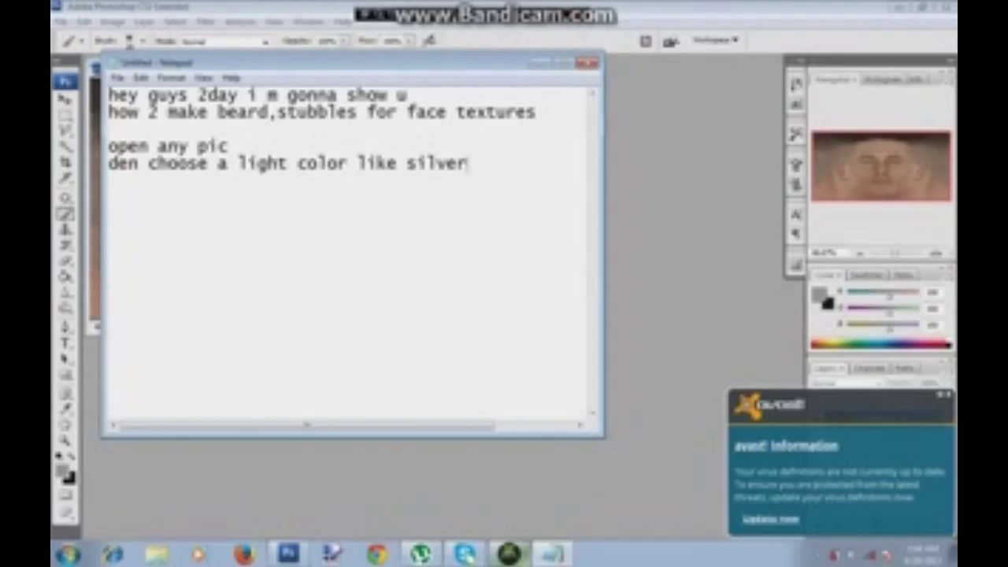
Step: Set the foreground colour to a light silver grey in the Color Picker
left_click(62, 471)
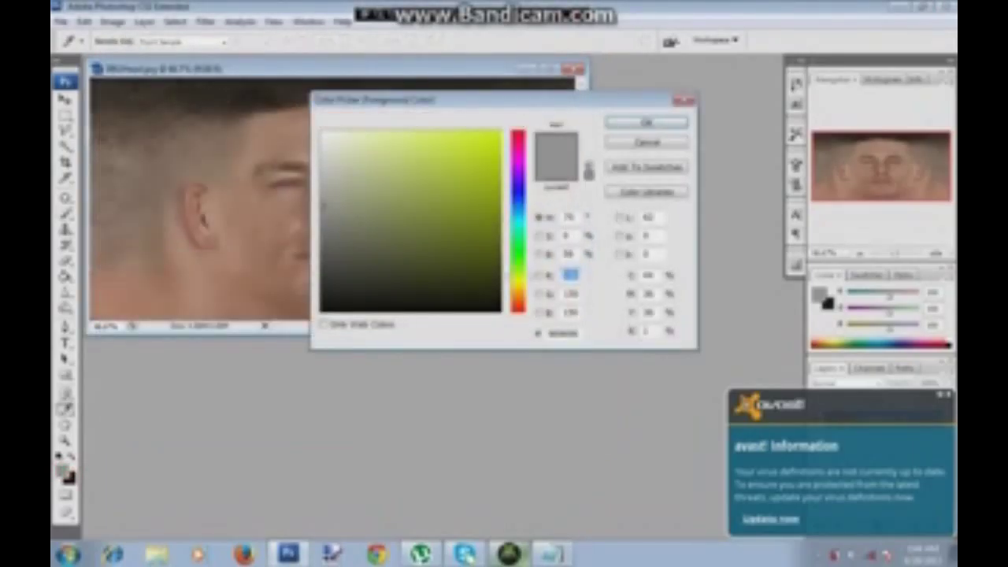
key("Return")
key("b")
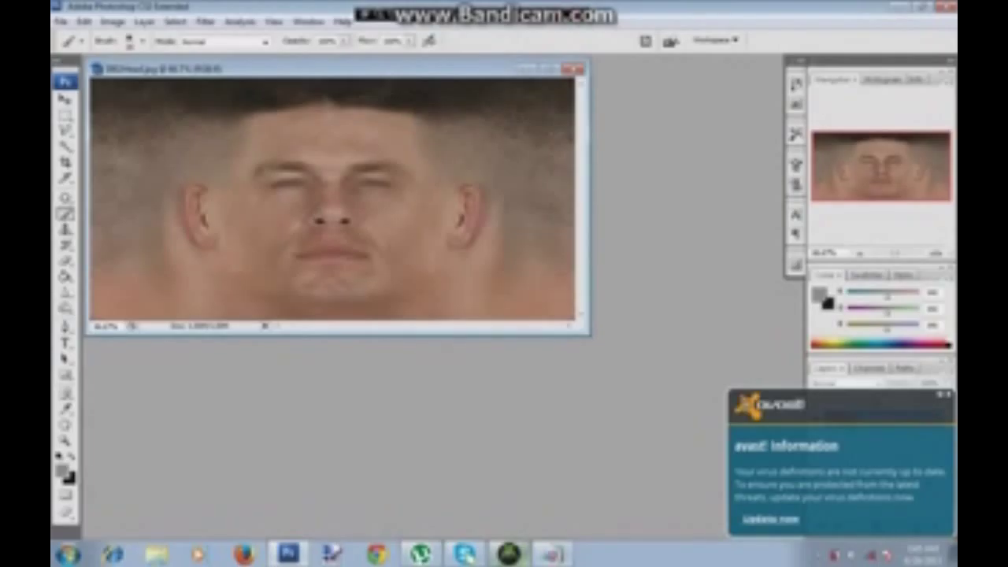
Step: Add the note line 'make a new layer' and return to Photoshop
left_click(552, 554)
key("Return")
type("make ")
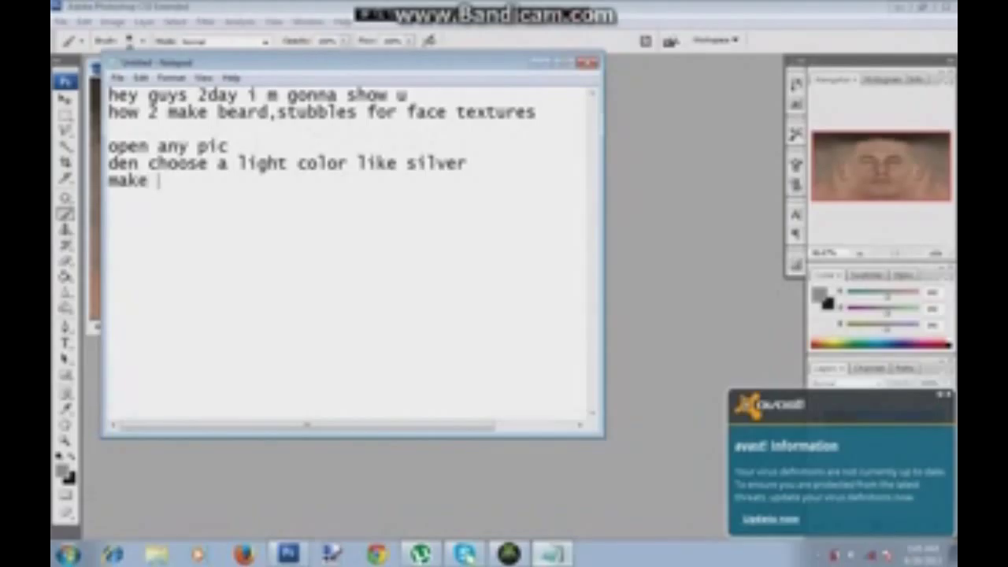
type("a new layer")
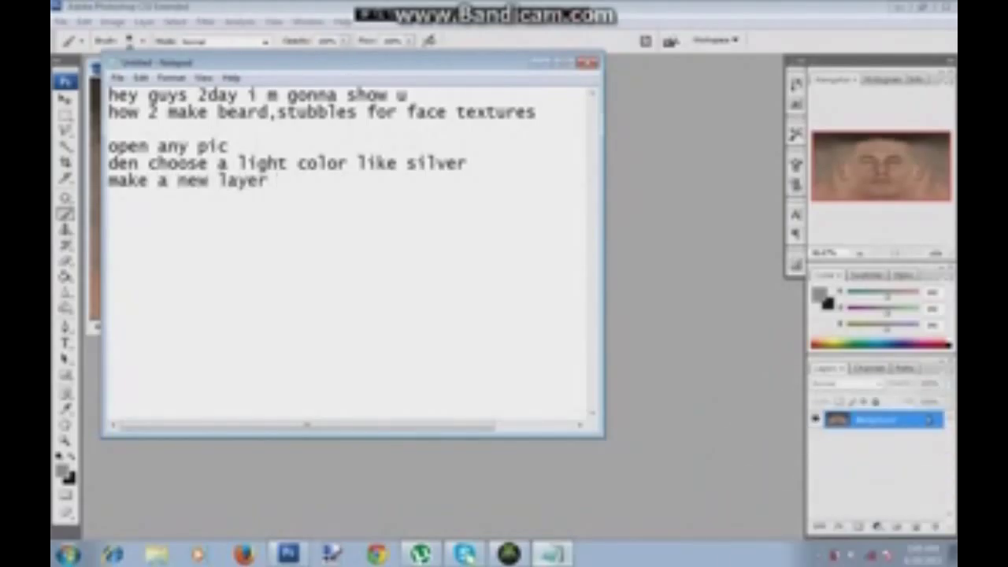
key("alt+Tab")
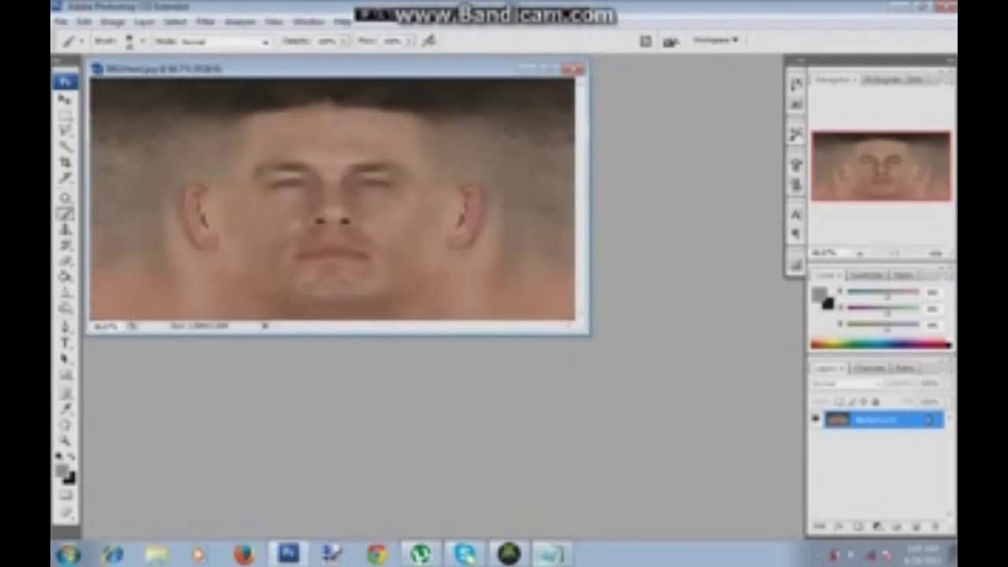
Step: Create an empty Layer 1 above the Background layer
key("ctrl+shift+n")
key("Escape")
key("ctrl+shift+alt+n")
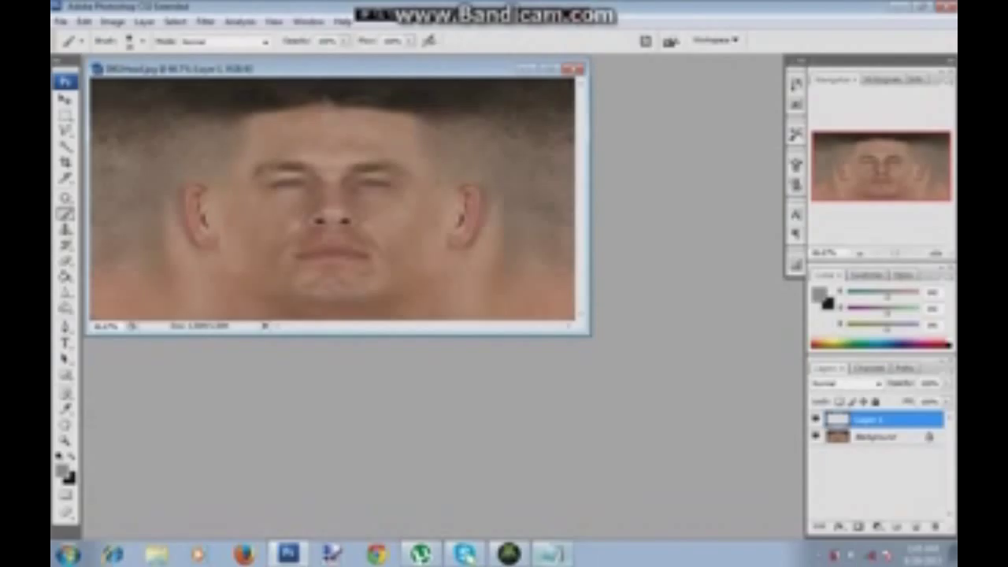
Step: Add the note line 'den draw where u want beard or stubbles'
key("alt+Tab")
key("Return")
type("den draw where ")
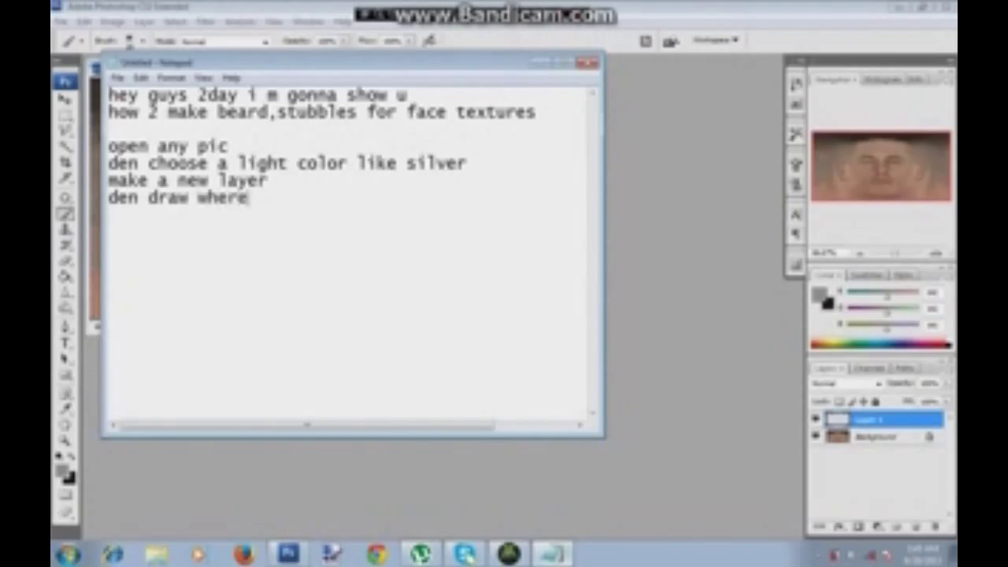
type("u want beard or stubbles")
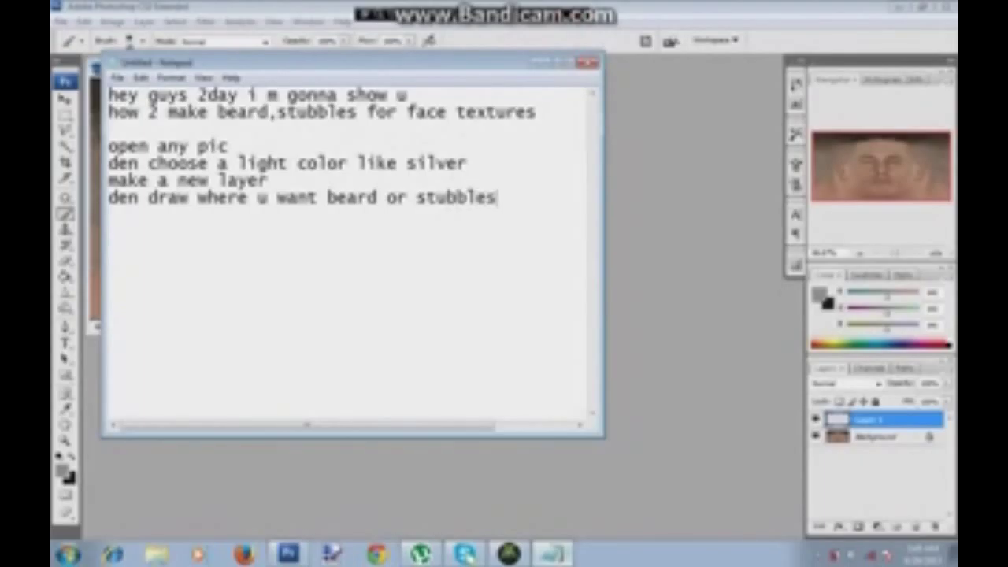
Step: Brush grey strokes down the left cheek and along the chin, filling gaps on Layer 1
left_click(542, 61)
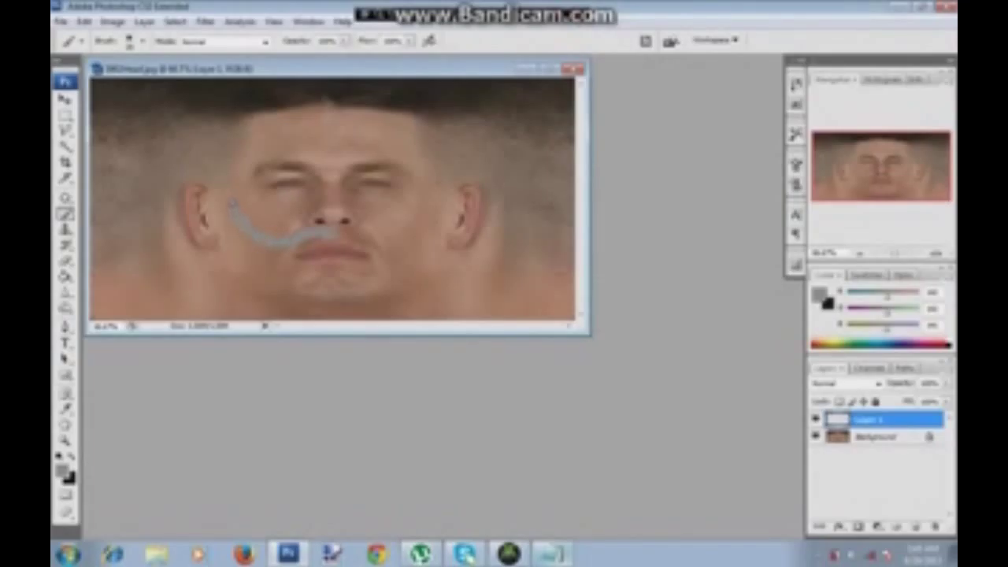
left_click_drag(225, 194, 226, 245)
left_click_drag(296, 296, 318, 298)
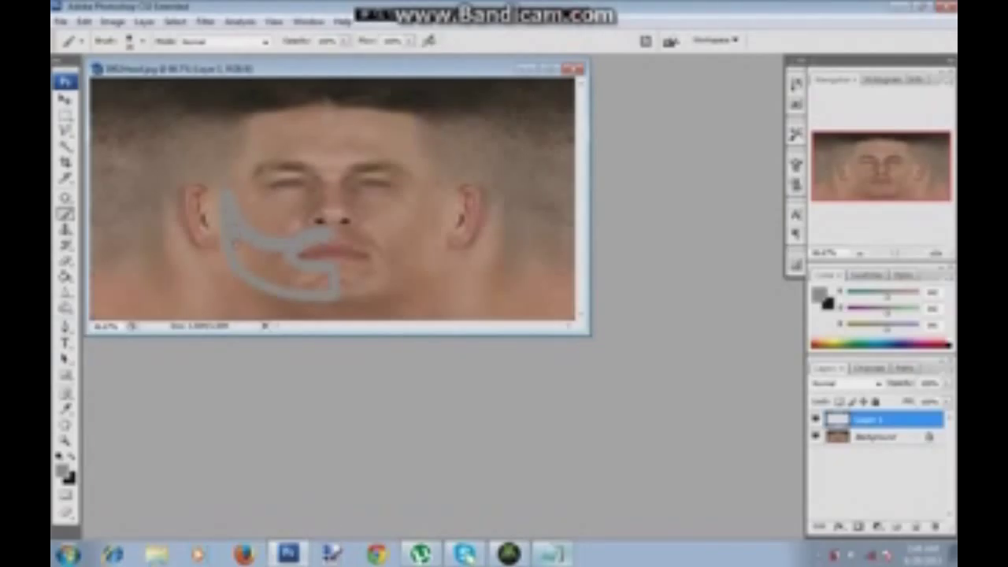
left_click_drag(263, 281, 311, 291)
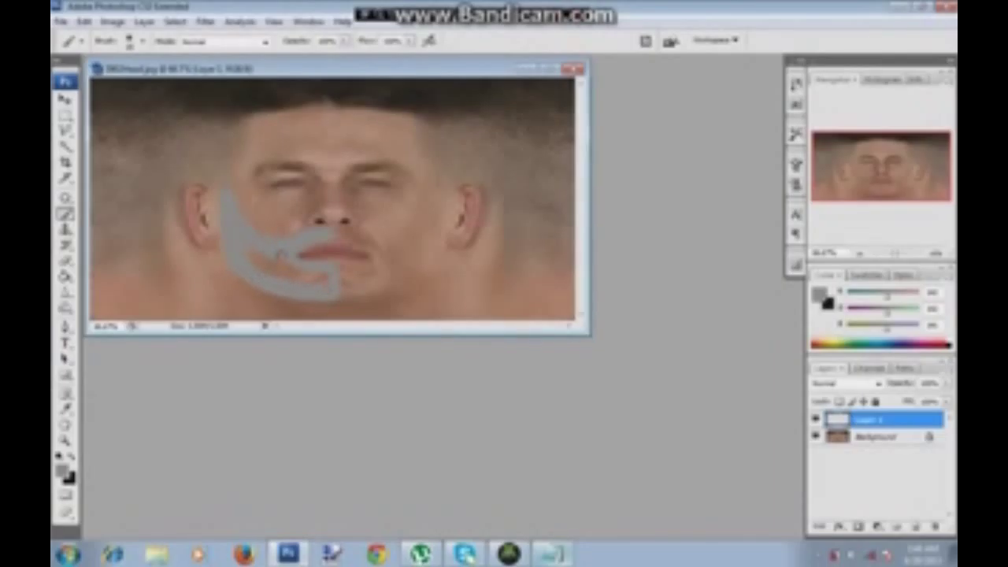
mouse_move(250, 253)
left_mouse_down()
mouse_move(289, 280)
mouse_move(328, 276)
mouse_move(271, 255)
mouse_move(305, 280)
mouse_move(276, 269)
left_mouse_up()
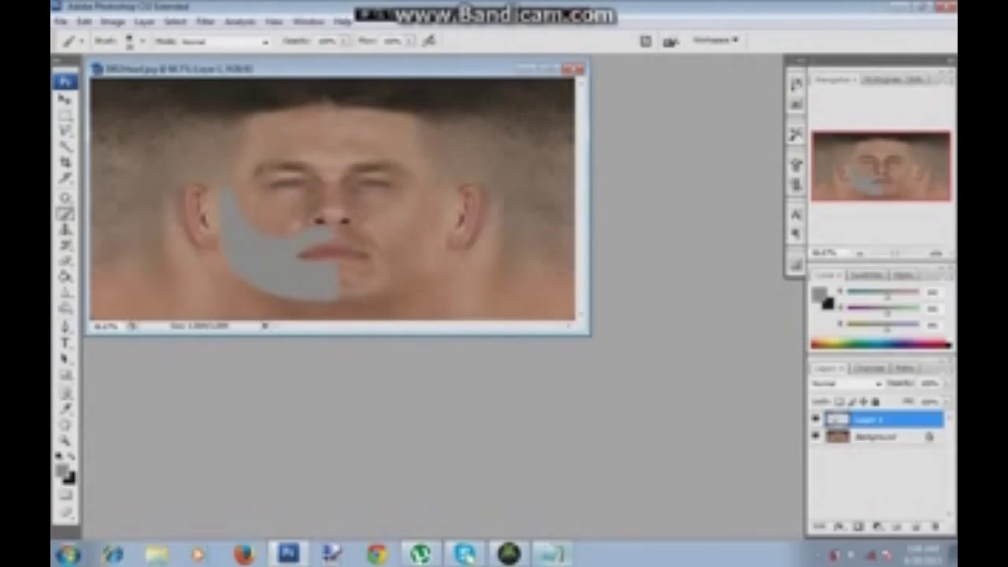
left_click(552, 554)
Step: Add the note line 'after drawing a template add noise in it from filters'
key("Return")
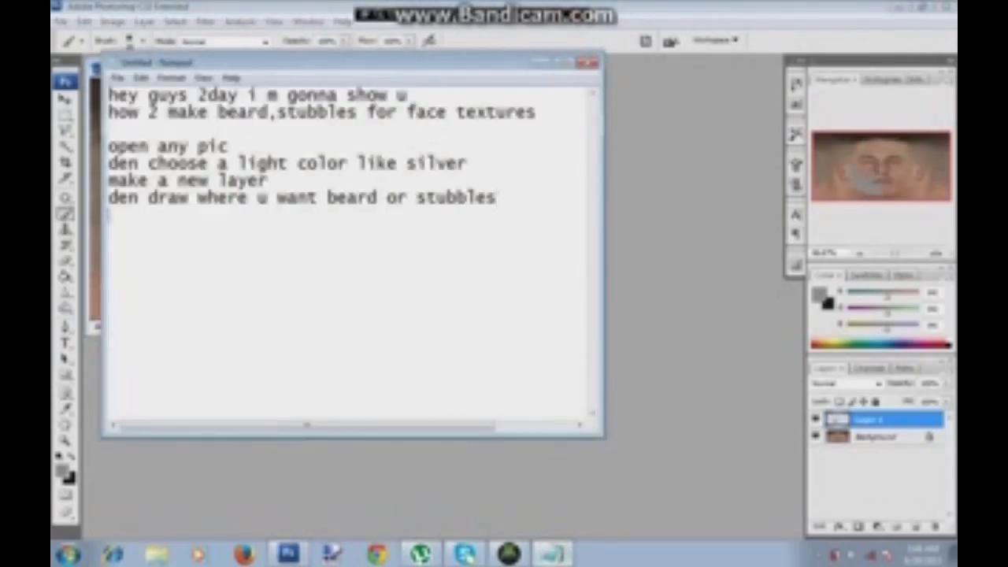
type("after drawing a template add noise in ")
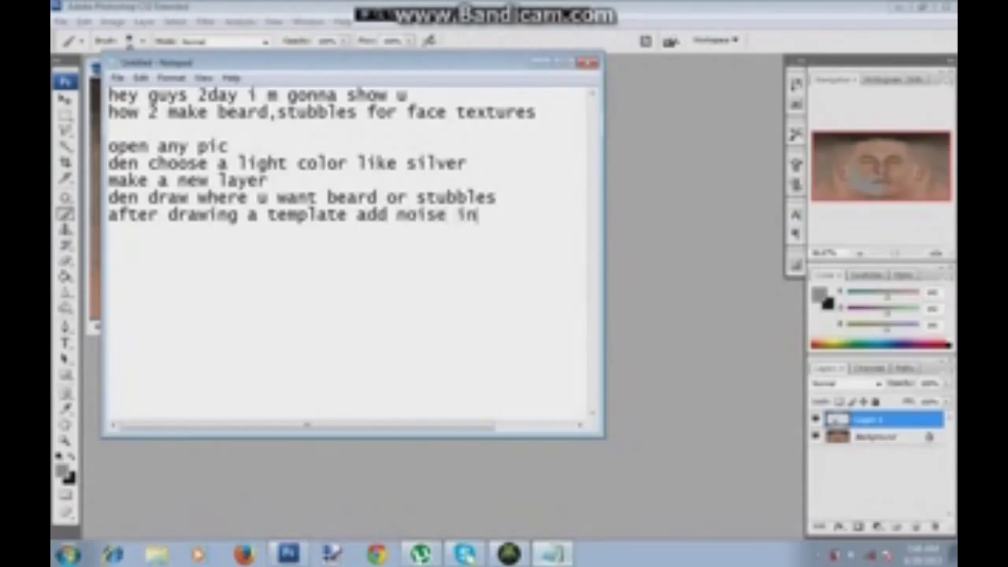
type("it from ")
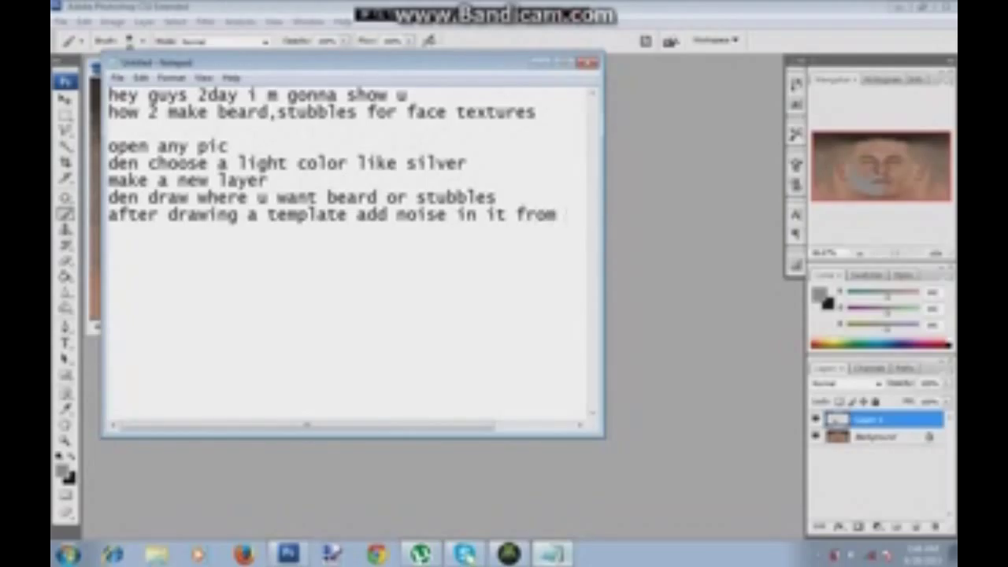
type("filters")
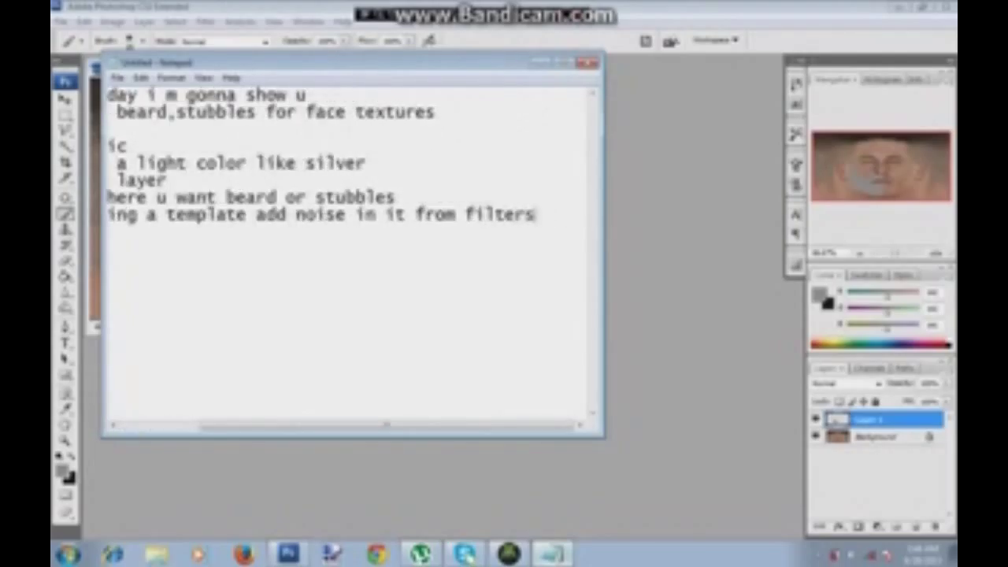
key("Return")
key("alt+Tab")
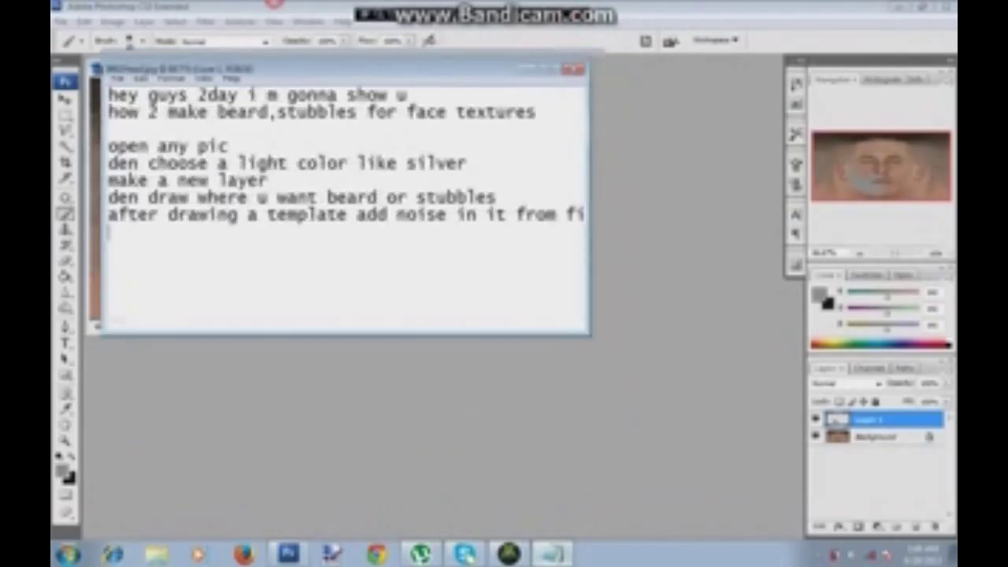
left_click(206, 21)
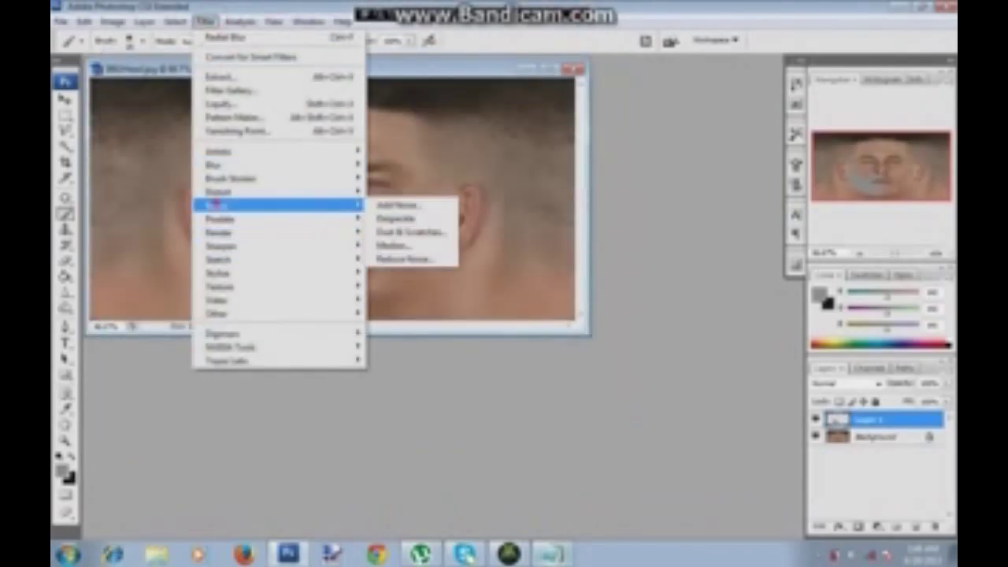
Step: Apply Add Noise to the beard: amount 50, Gaussian distribution, Monochromatic on
mouse_move(276, 205)
left_click(402, 206)
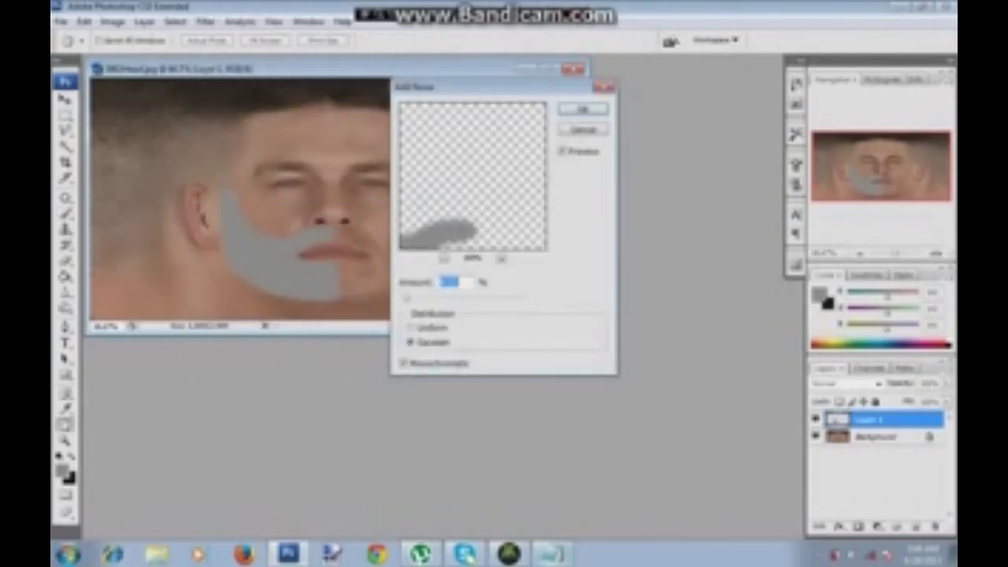
left_click_drag(463, 218, 501, 173)
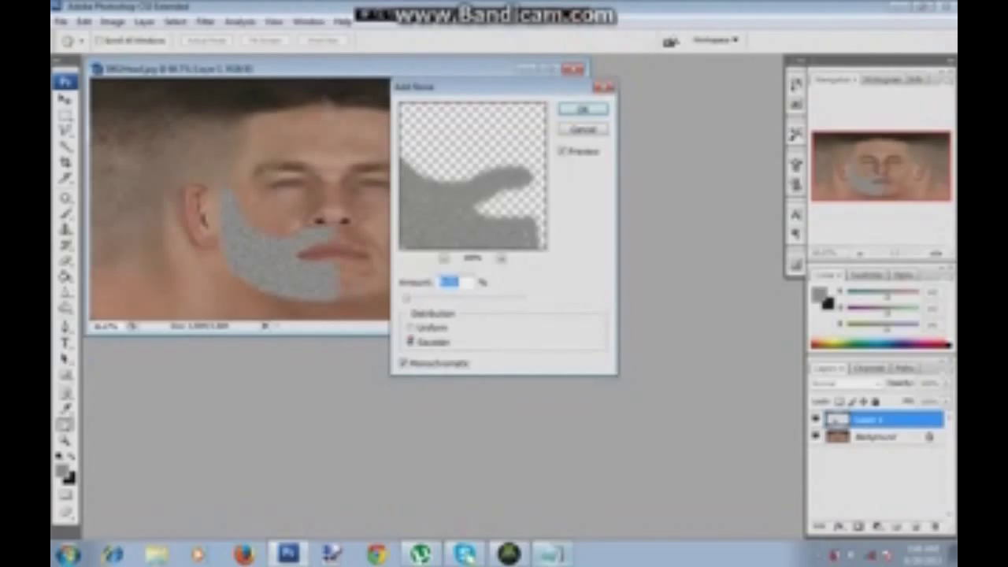
left_click(410, 342)
left_click(404, 362)
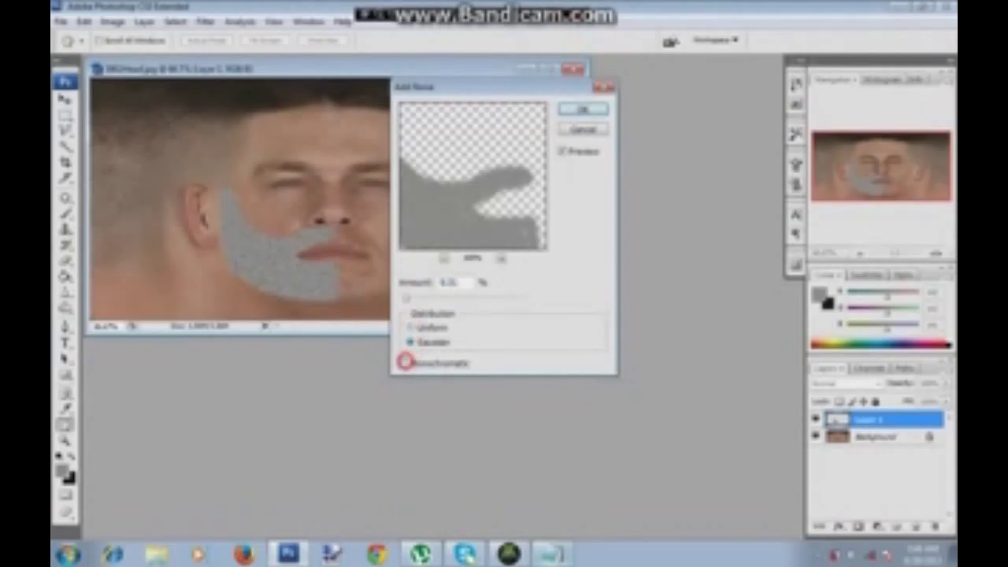
left_click(404, 362)
double_click(455, 282)
type("5")
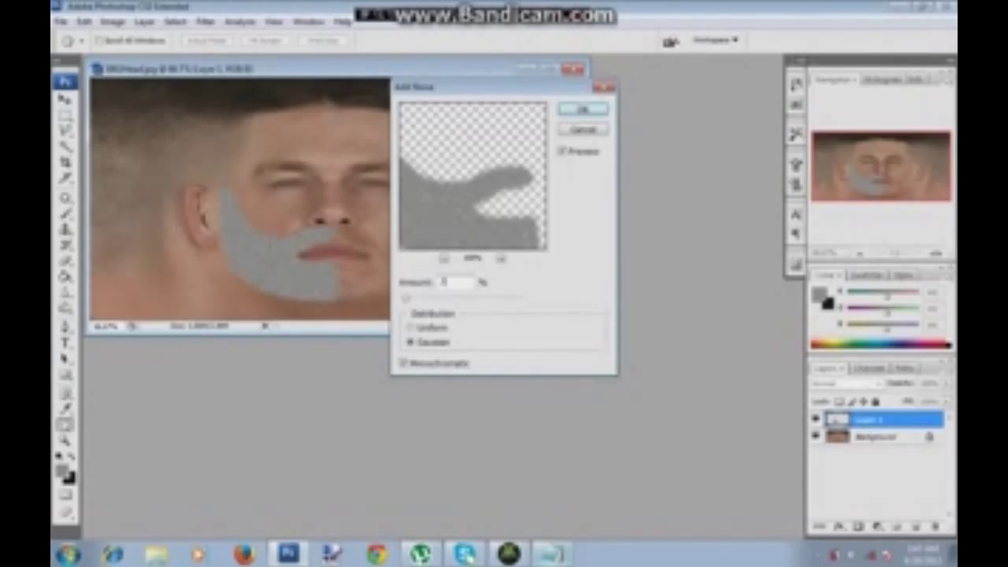
type("0")
key("Return")
key("b")
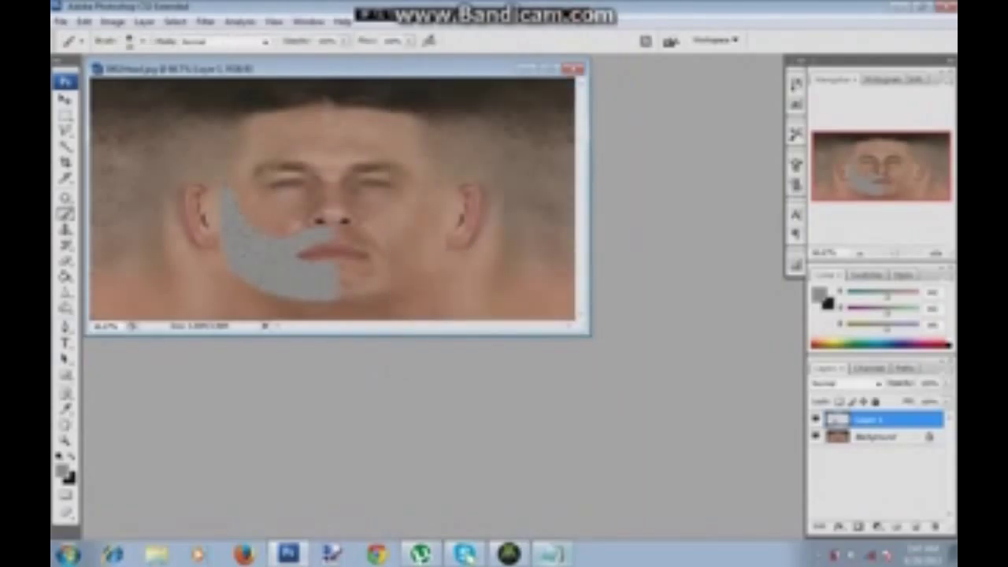
Step: Add the note line 'then select hard light'
left_click(549, 556)
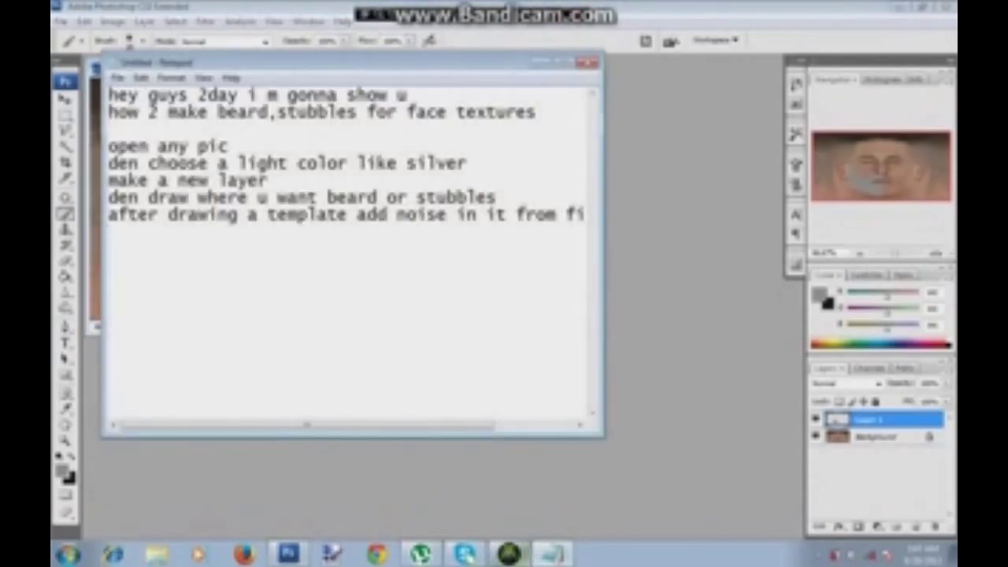
key("Return")
type("then select hard light")
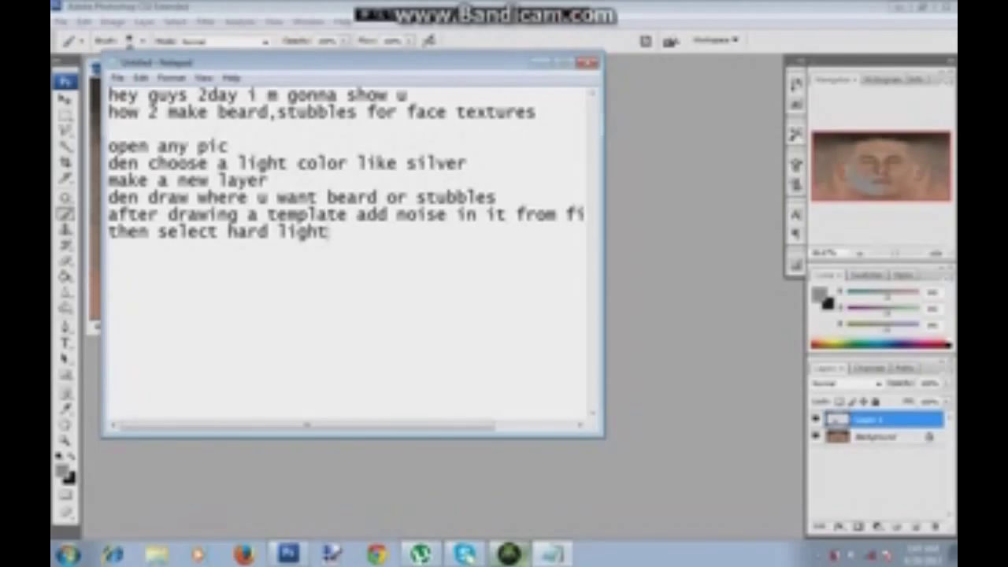
Step: Set Layer 1's blend mode to Hard Light
left_click(685, 139)
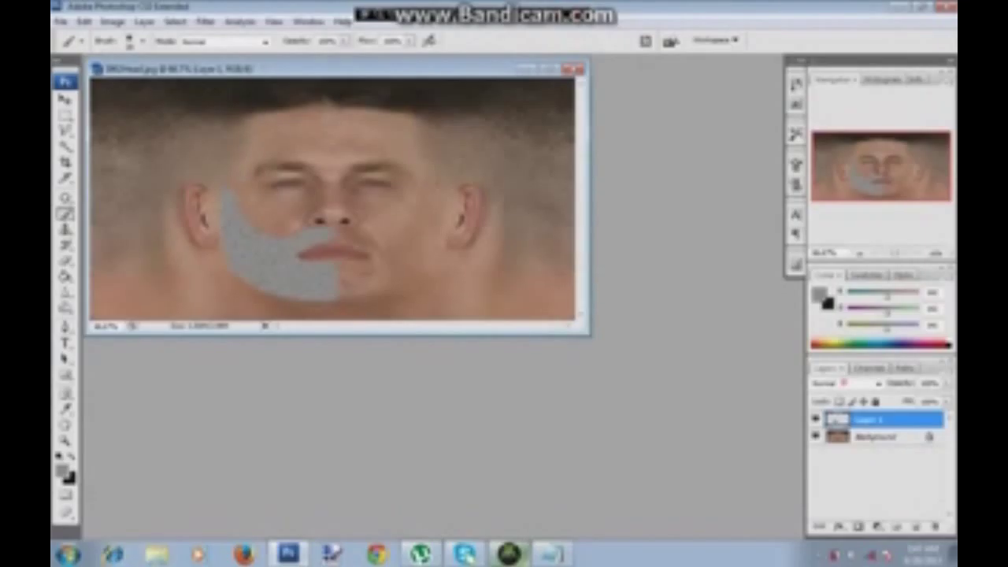
left_click(879, 384)
left_click(829, 233)
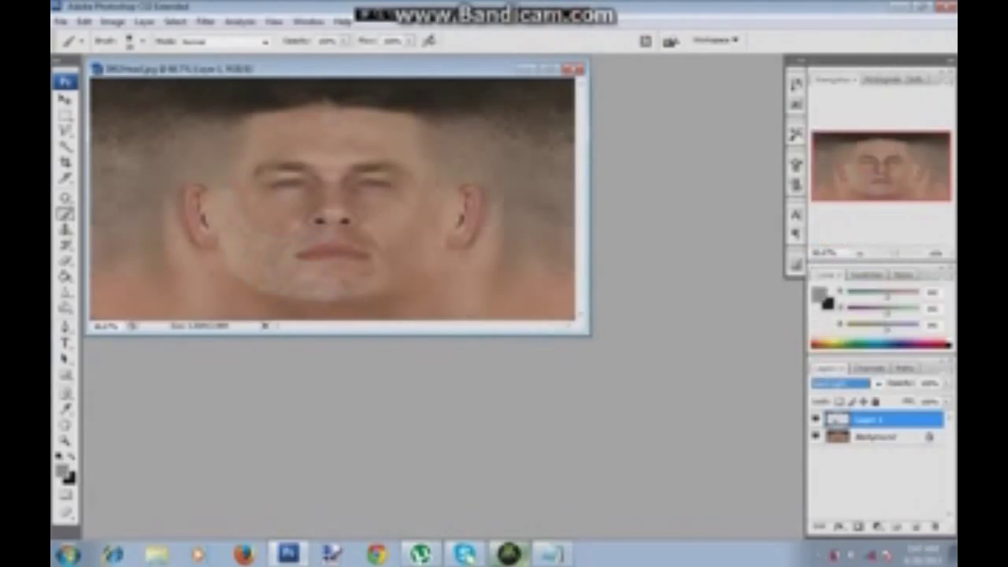
left_click(552, 554)
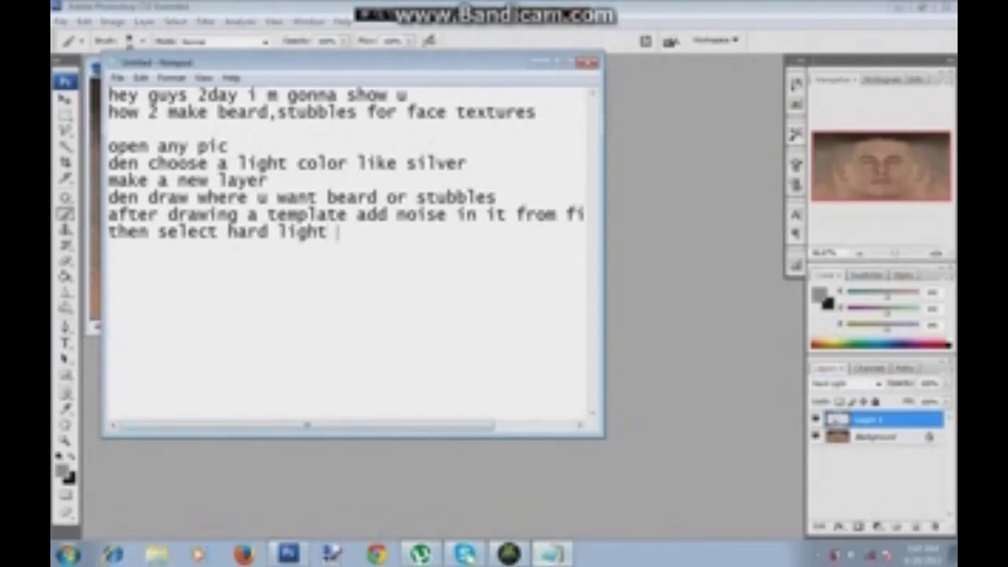
Step: Add the note 'now if u want stubbles u can directly change the color'
key("Return")
type("now if u want stubbles u can directle")
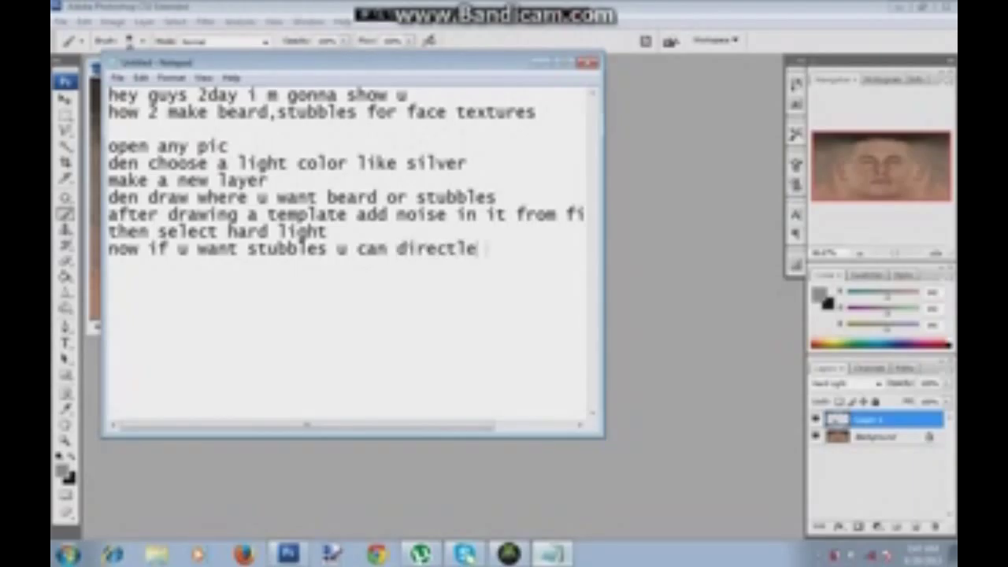
key("BackSpace")
type("y change the color")
Step: Add the note 'but if u want to udd hairy effect then do this'
key("Return")
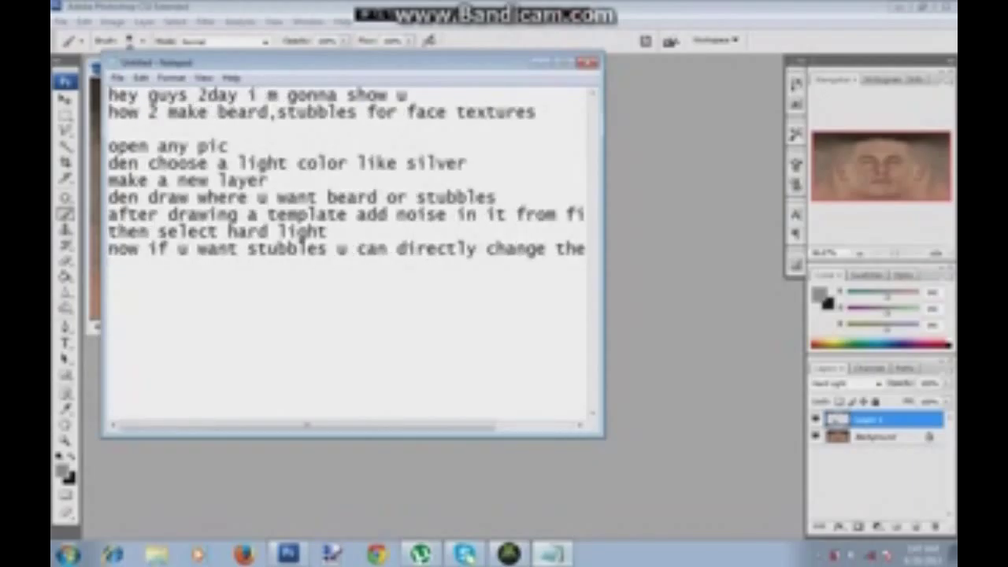
type("but if ")
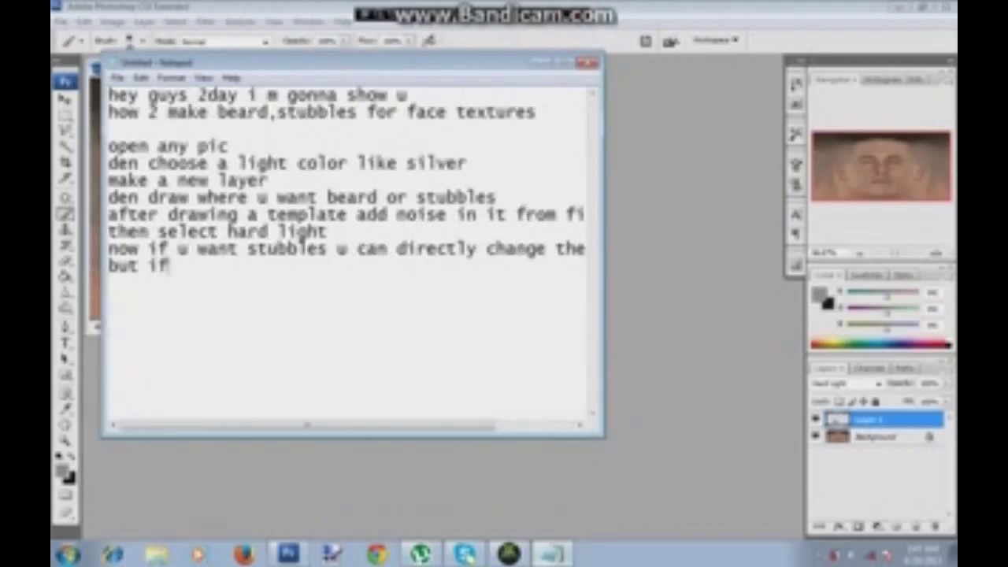
type("ui")
key("BackSpace")
type("want to udd hairy")
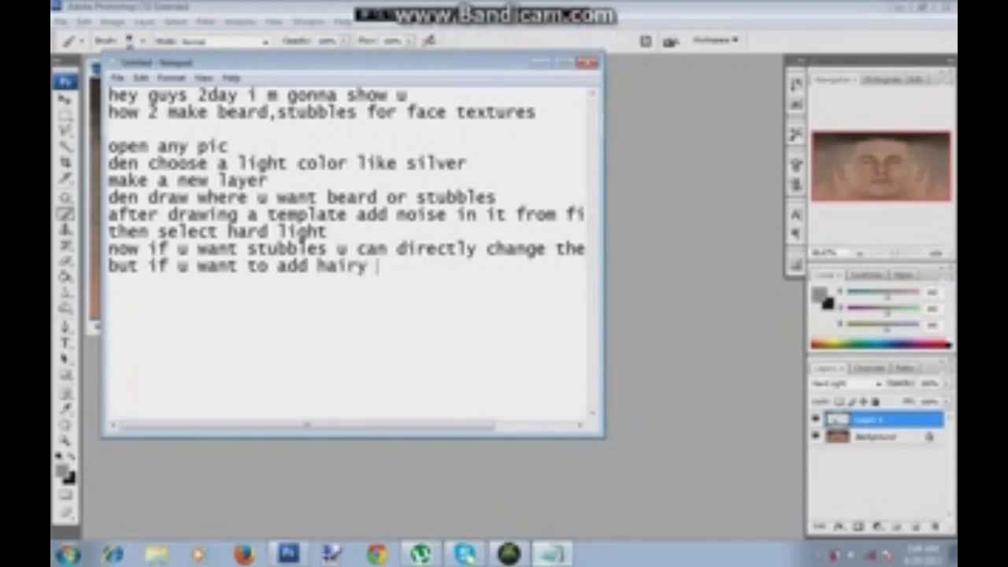
type(" effect that")
key("BackSpace")
key("BackSpace")
type("en ")
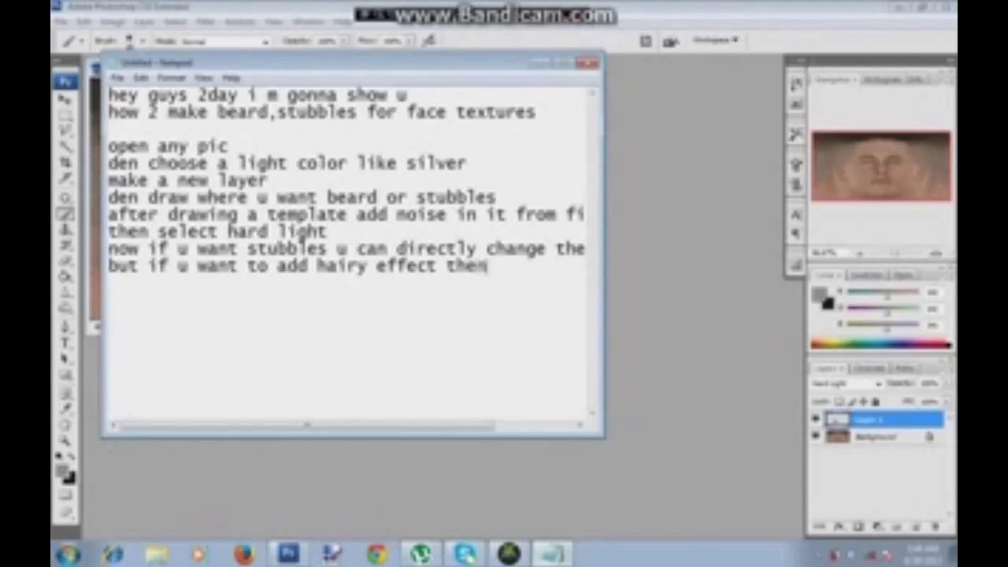
type("do this")
key("Return")
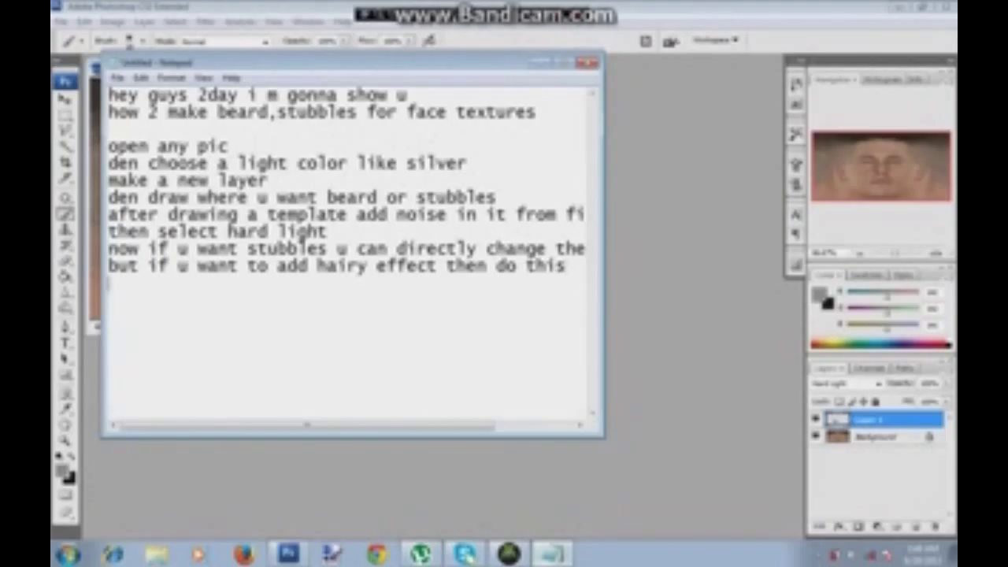
left_click(687, 118)
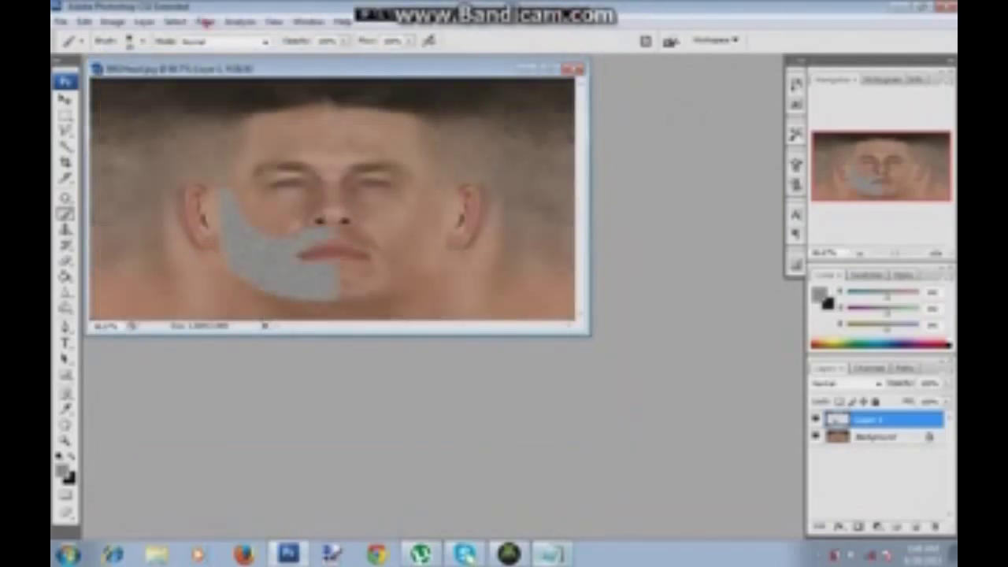
Step: Apply Filter > Blur > Radial Blur with Amount 4 to the grey beard layer
left_click(205, 21)
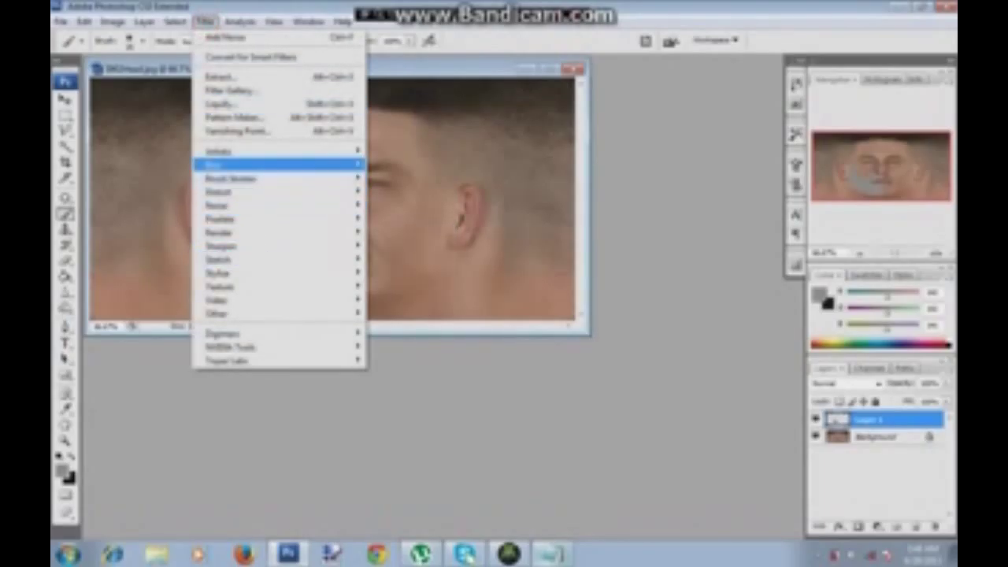
mouse_move(278, 165)
left_click(388, 259)
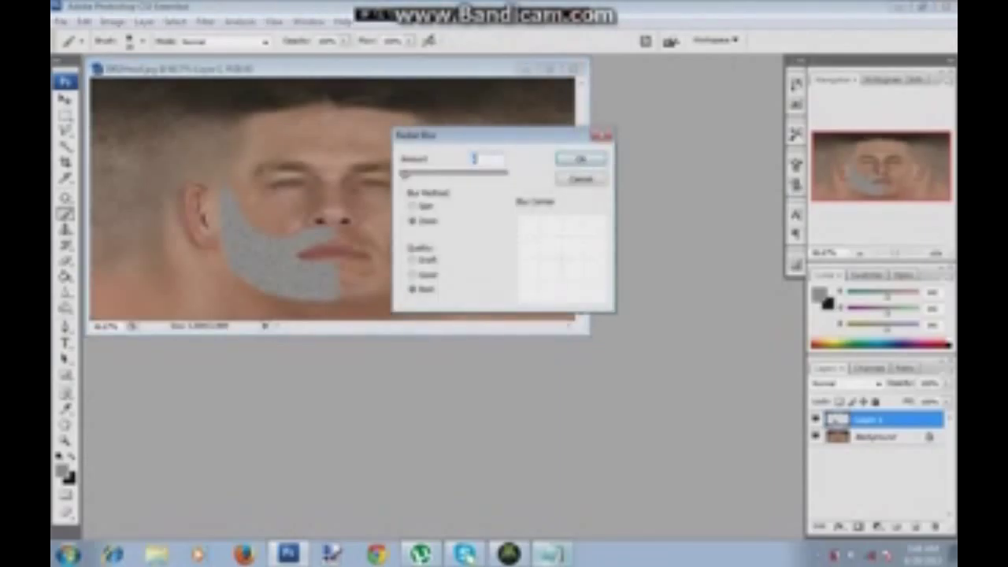
left_click(411, 289)
left_click_drag(402, 174, 406, 173)
key("Return")
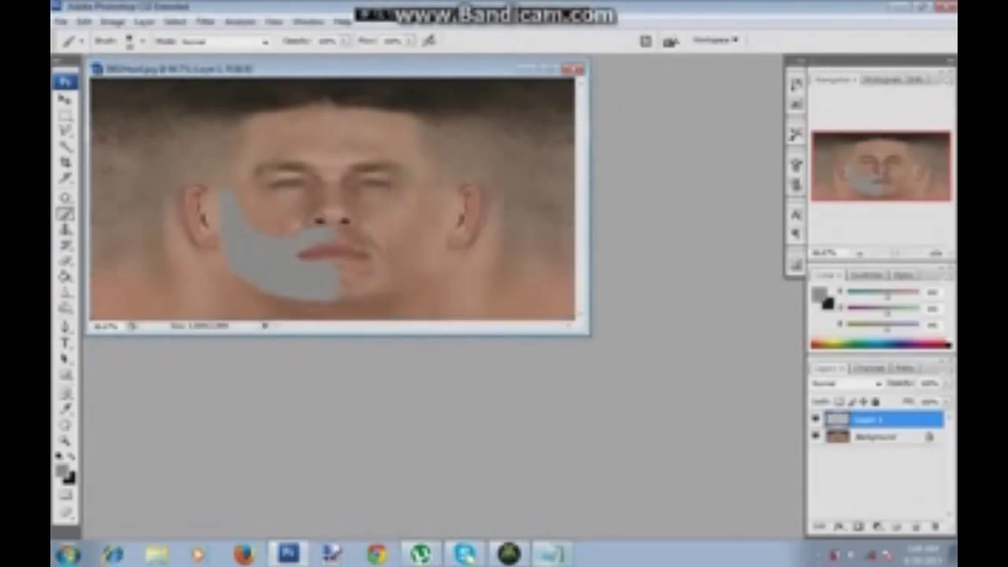
left_click(836, 383)
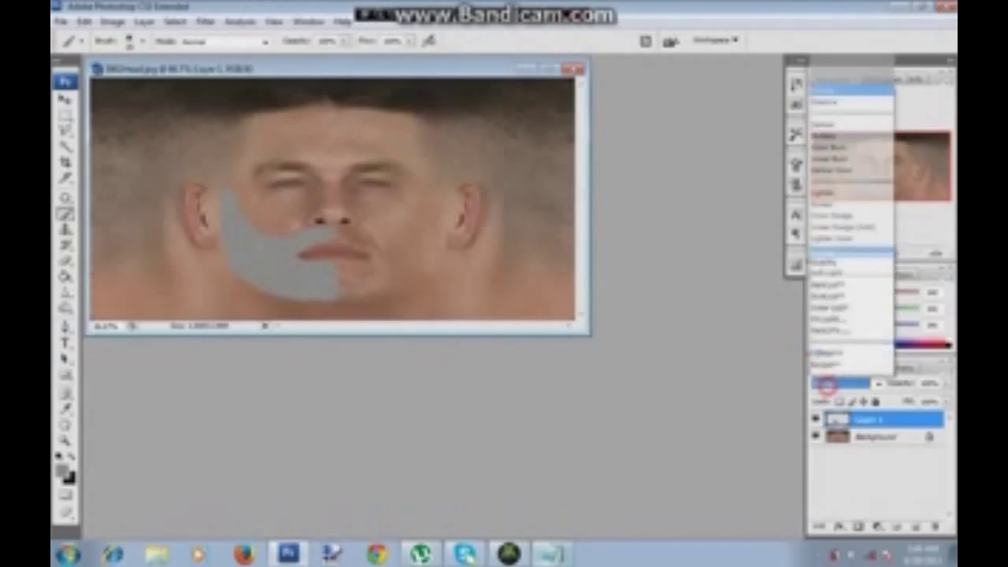
Step: Set Layer 1 to Hard Light, fully desaturate the beard and lower its lightness slightly
left_click(828, 224)
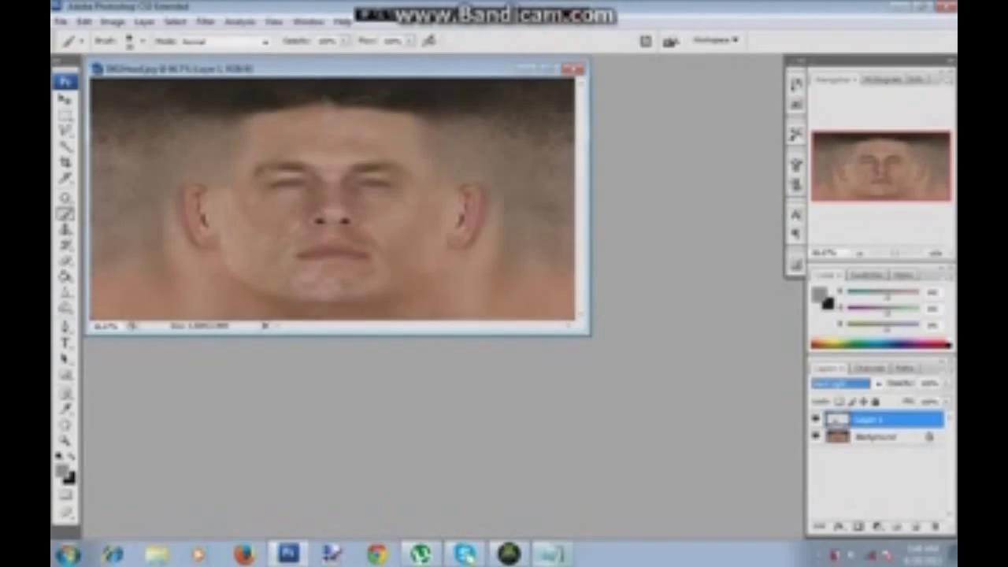
key("ctrl+u")
left_click_drag(753, 239, 683, 239)
left_click_drag(753, 278, 741, 277)
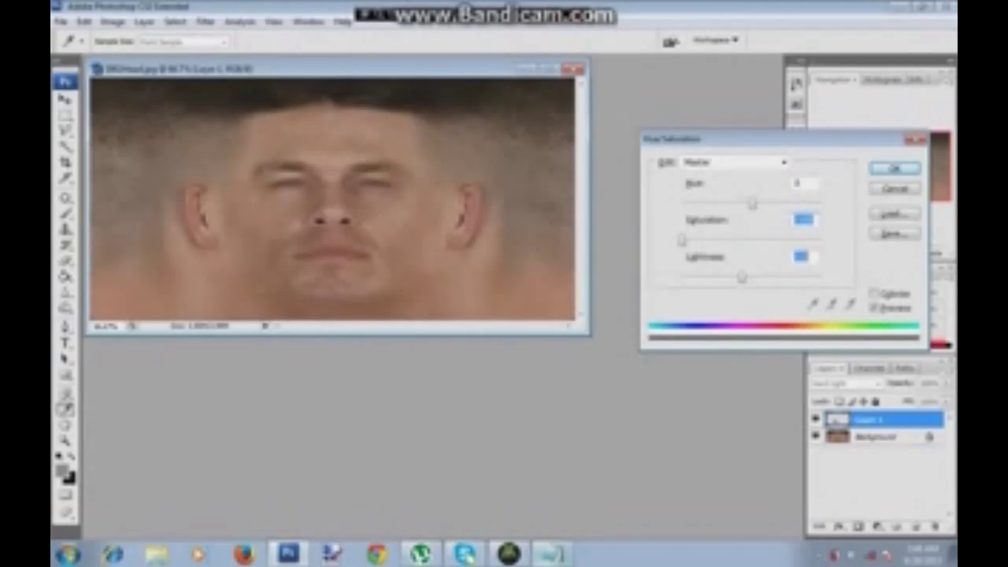
key("Return")
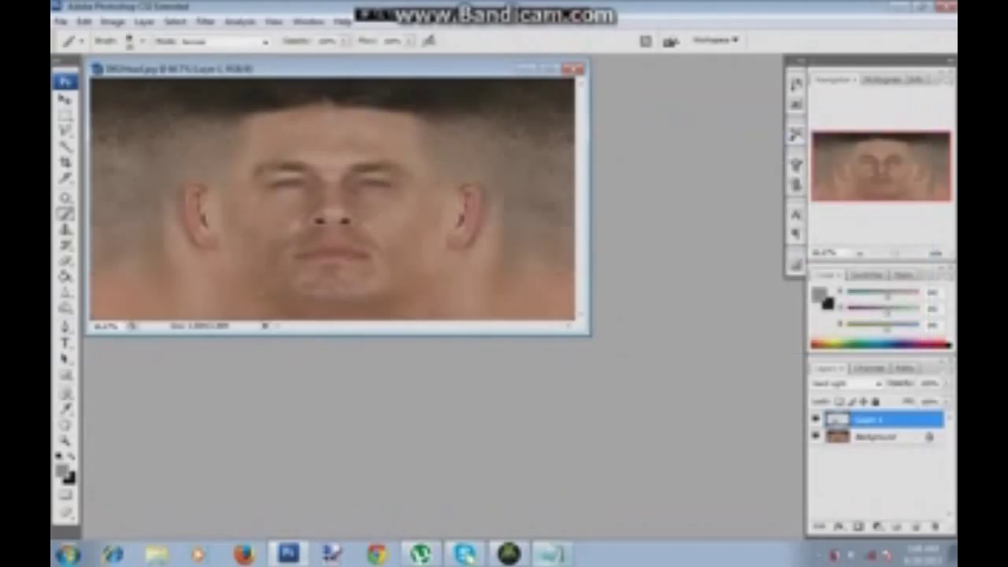
Step: Darken the beard with a Curves adjustment using a lowered mid-curve point
key("ctrl+m")
left_click(741, 183)
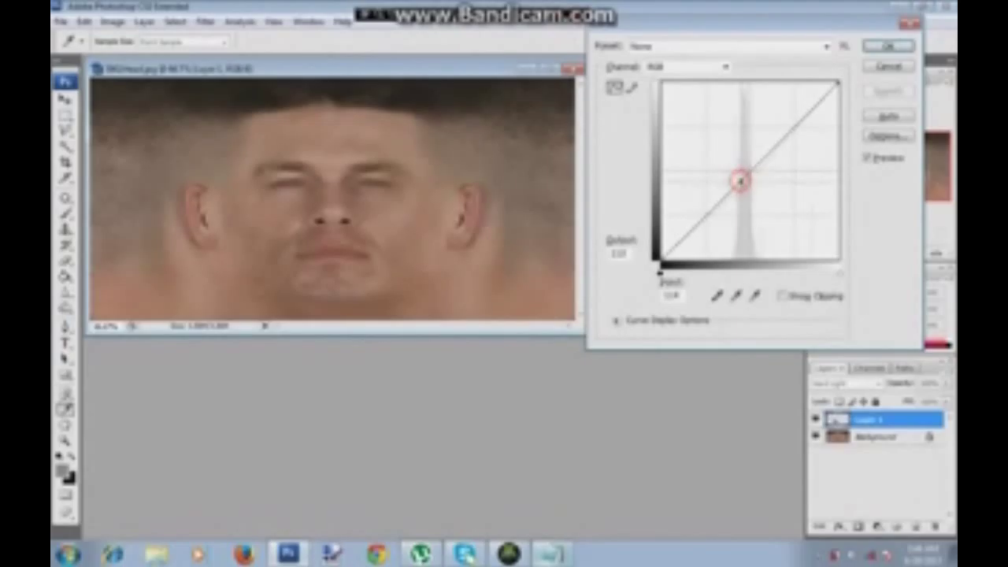
left_click_drag(742, 186, 745, 191)
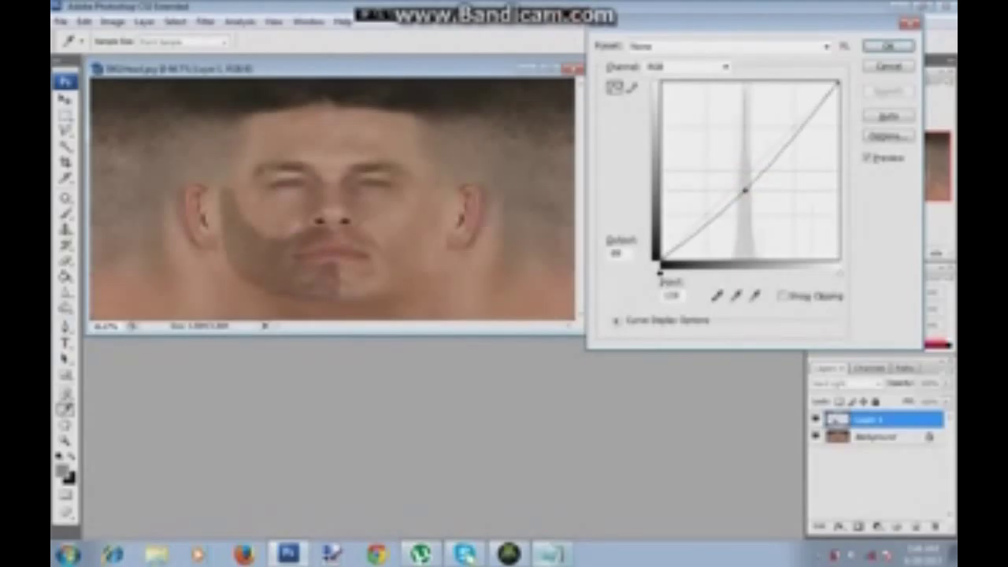
left_click_drag(745, 191, 745, 186)
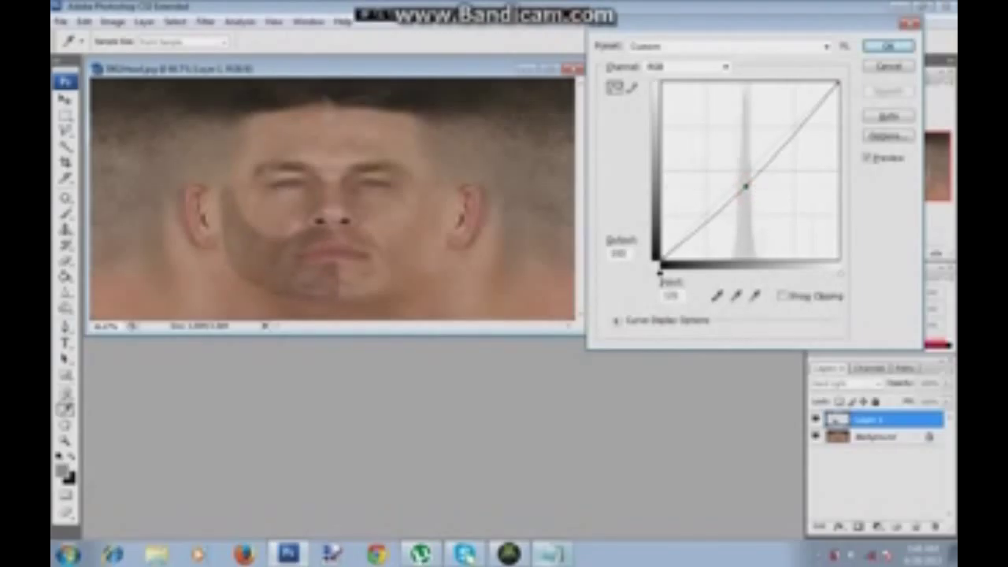
key("Return")
key("v")
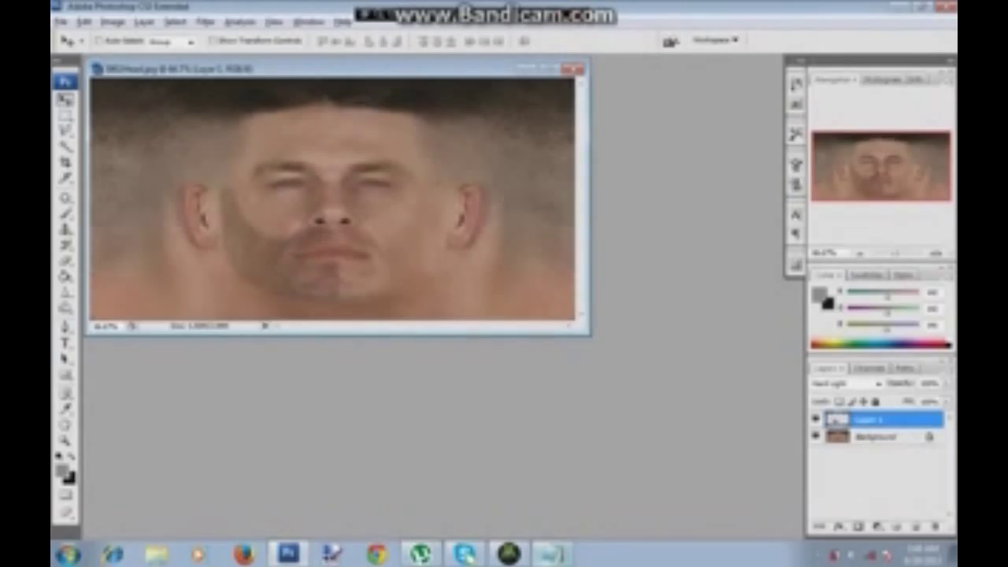
Step: Duplicate the beard layer, flip the copy horizontally and nudge it onto the right jaw
key("ctrl+j")
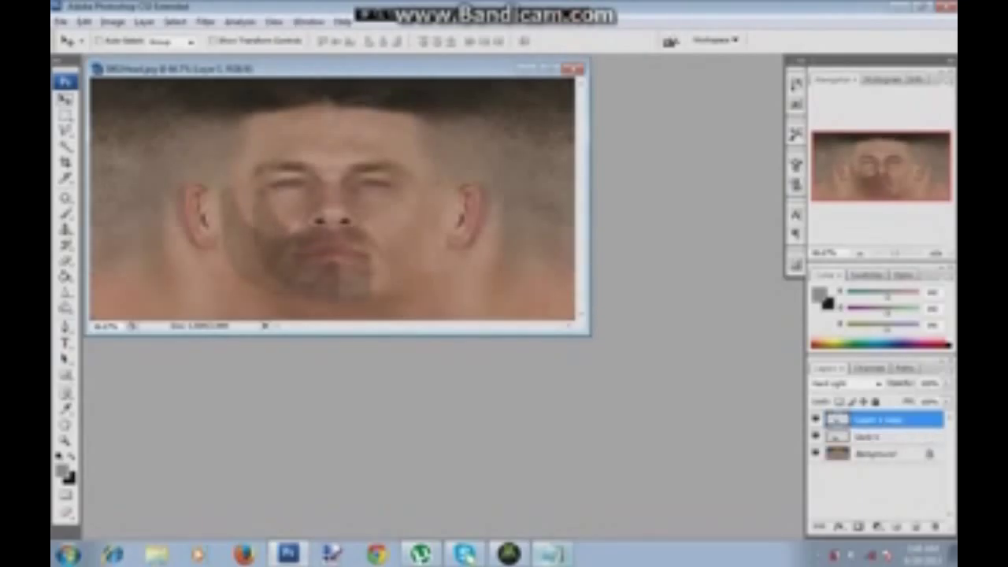
key("ctrl+t")
right_click(345, 263)
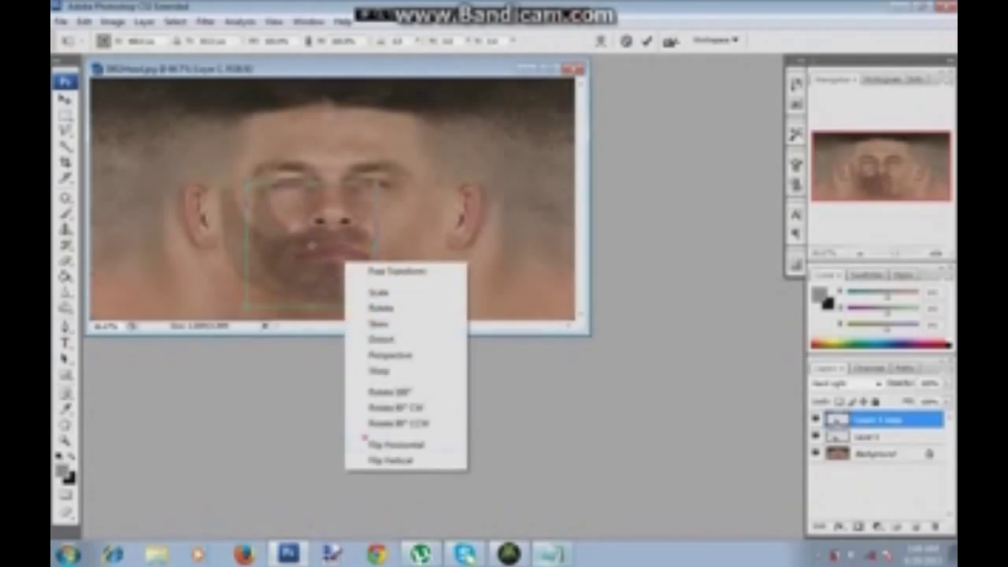
left_click(397, 445)
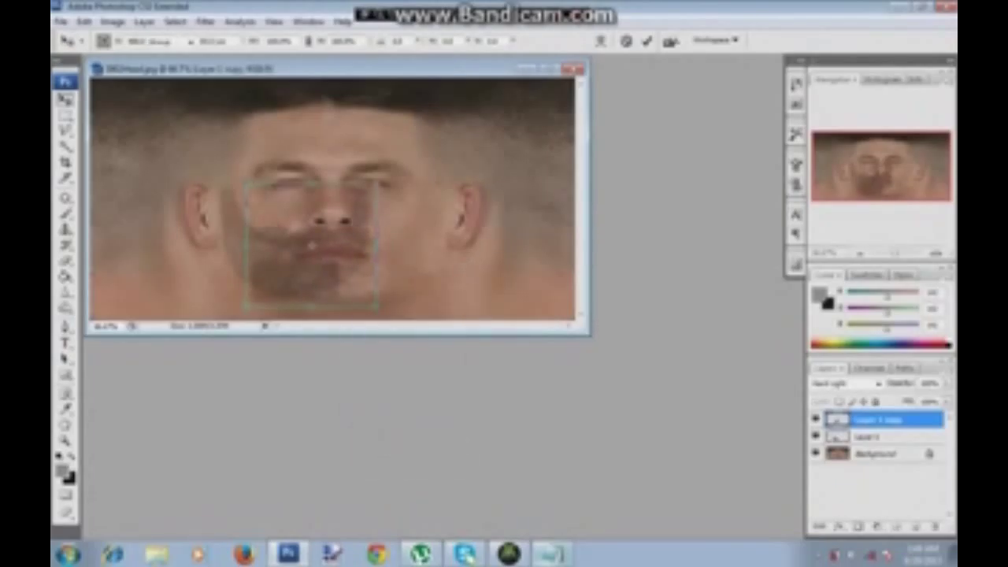
key("Return")
key("shift+Right")
key("shift+Right")
key("shift+Right")
key("shift+Right")
key("shift+Right")
key("shift+Right")
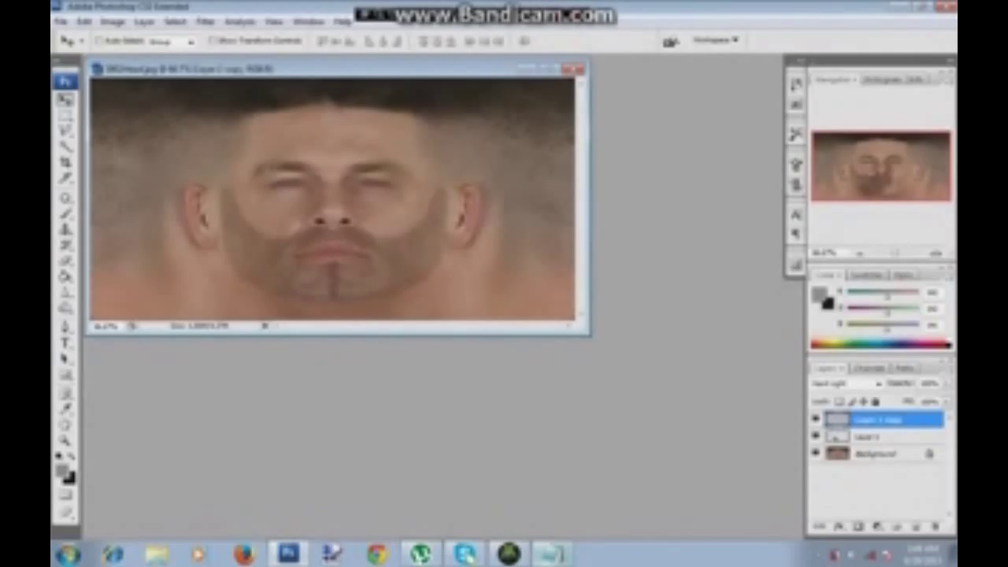
Step: Erase the doubled beard overlap on the chin with an enlarged eraser
key("e")
key("bracketright")
left_click_drag(332, 282, 333, 293)
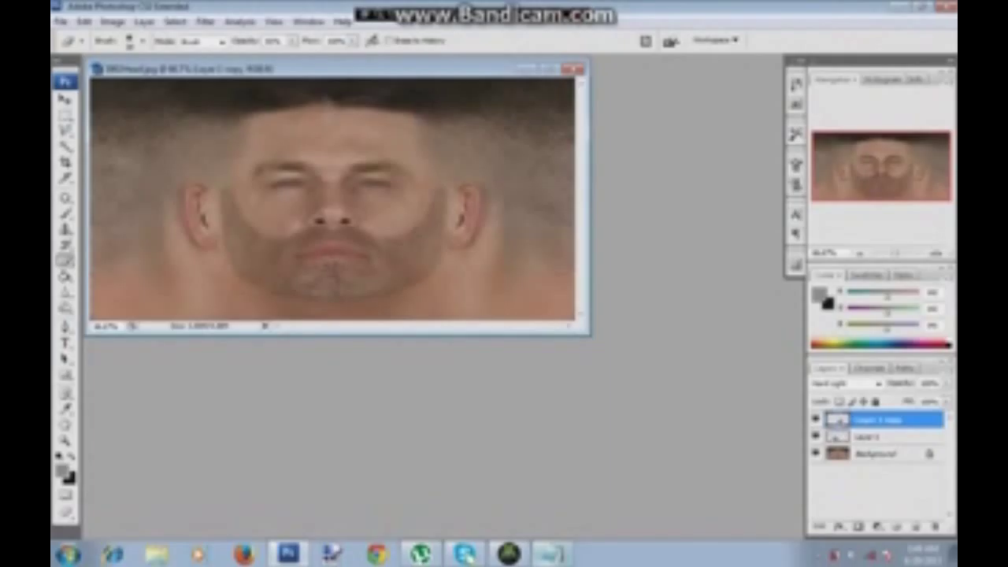
left_click(948, 368)
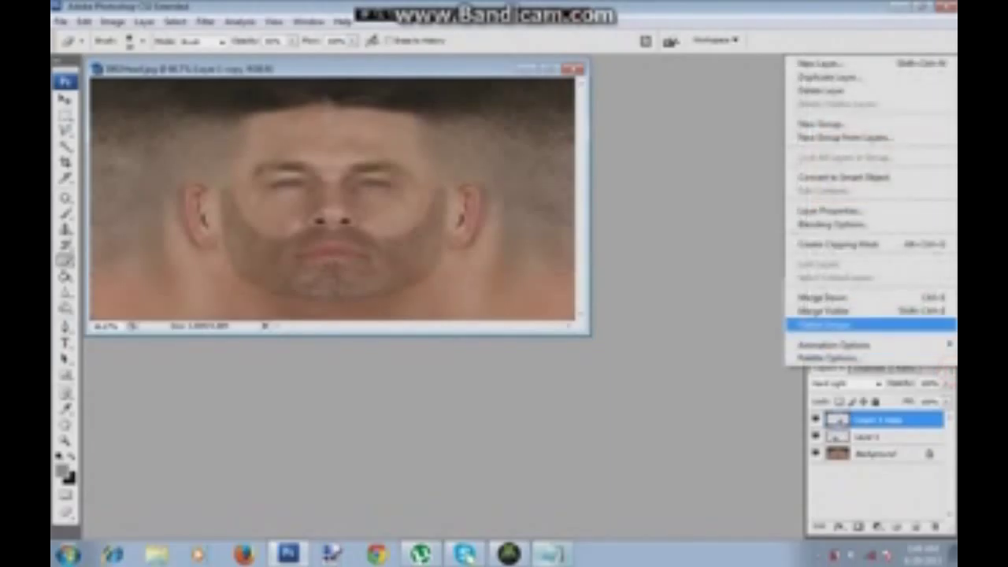
Step: Merge the beard copy down into Layer 1, then start the Notepad line 'here u go change te'
left_click(867, 295)
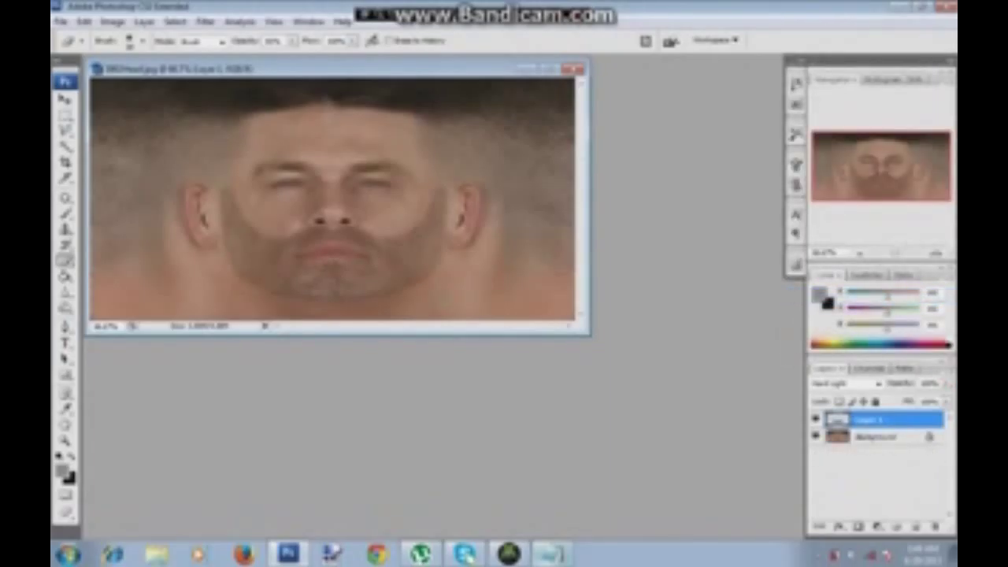
key("s")
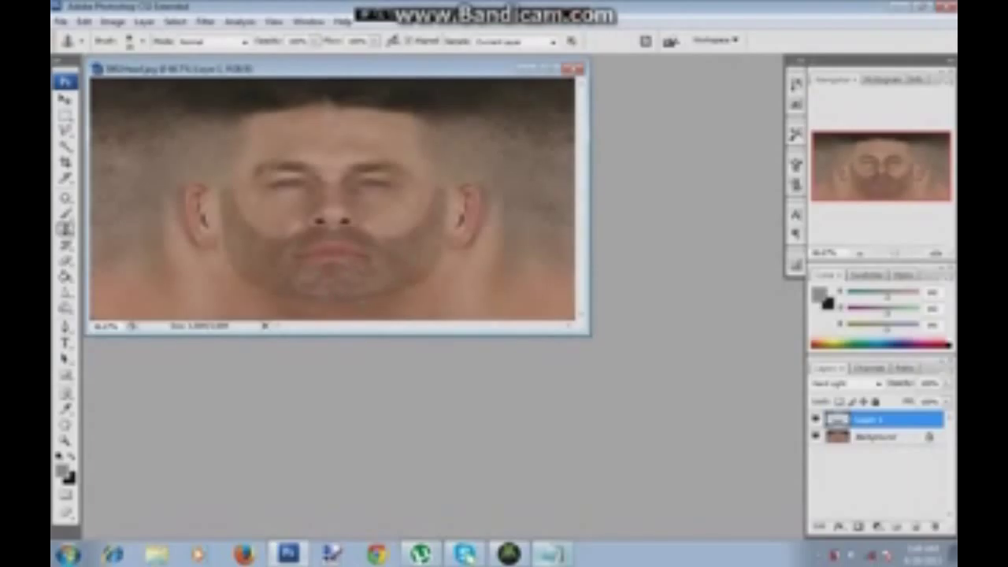
left_click(551, 554)
key("Return")
type("here u go change te")
Step: Finish the note as 'change the color as per the beard color', add 'enjoy.................', return to Photoshop
key("BackSpace")
key("BackSpace")
type("he color")
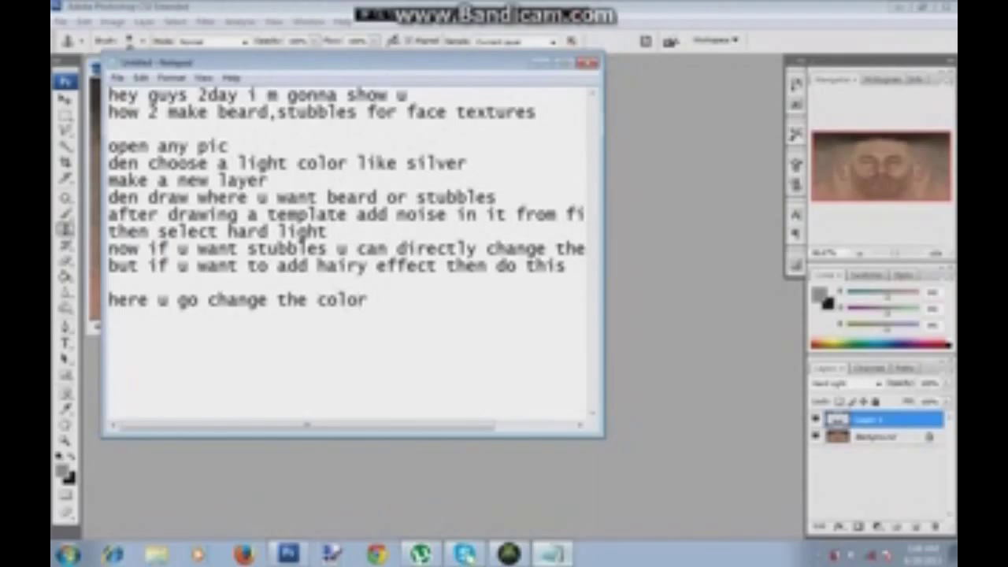
type(" as per the beard col")
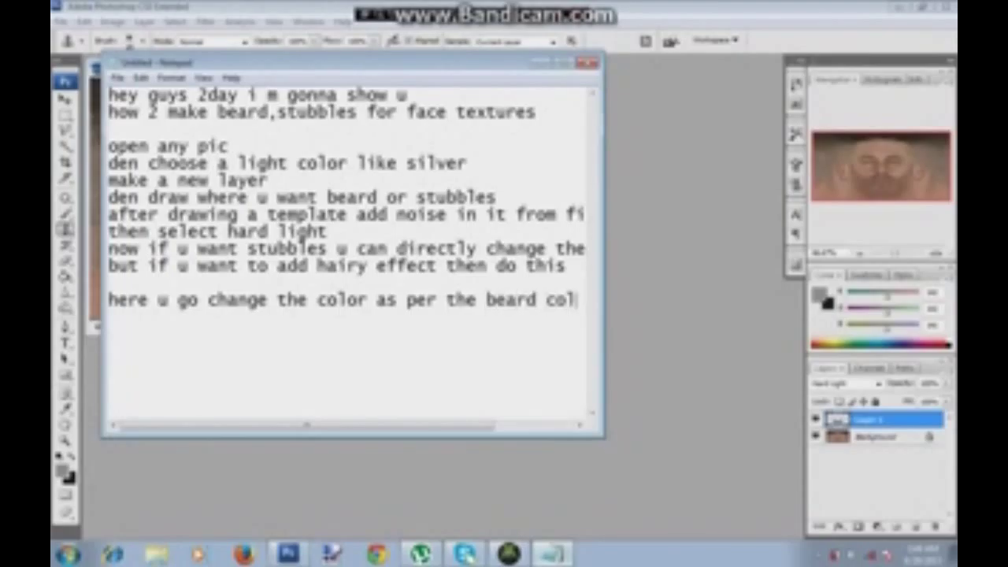
type("or")
key("Return")
key("Return")
type("enjoy.................")
left_click(696, 128)
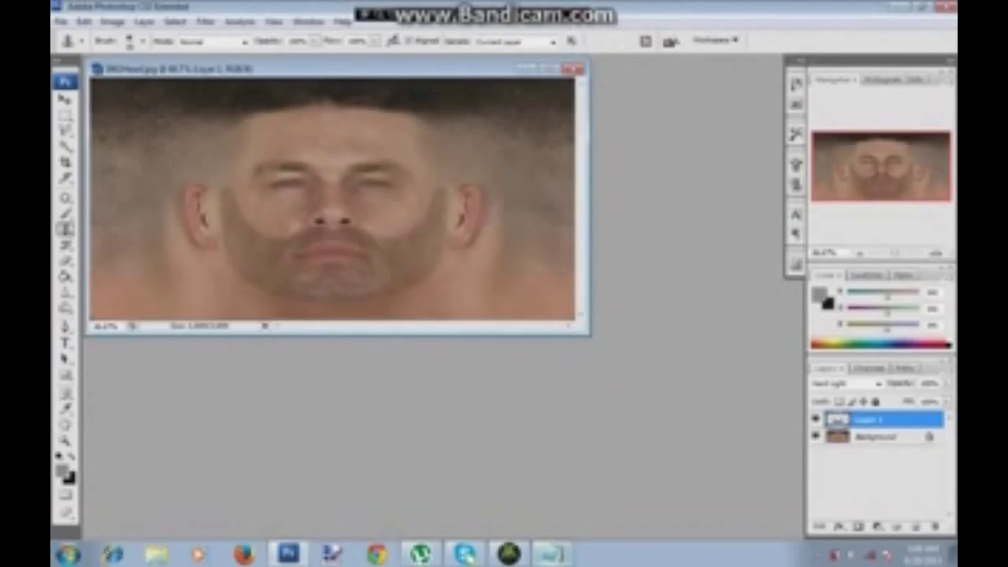